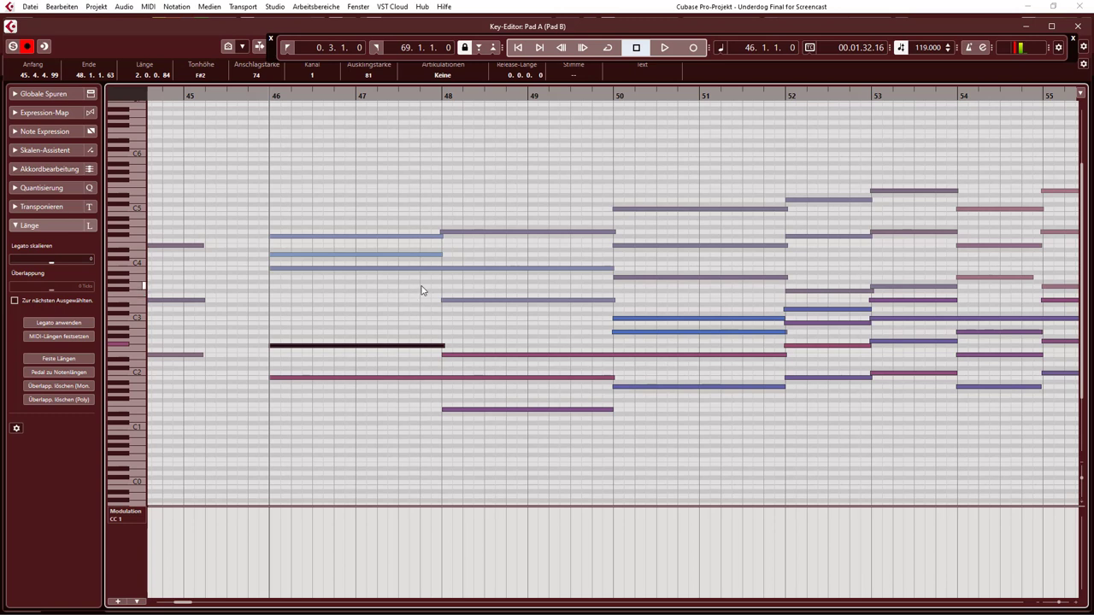
- Play the Pad A and Pad B notes from bar 46 in the Key Editor with editor solo on, and stop playback
key(space)
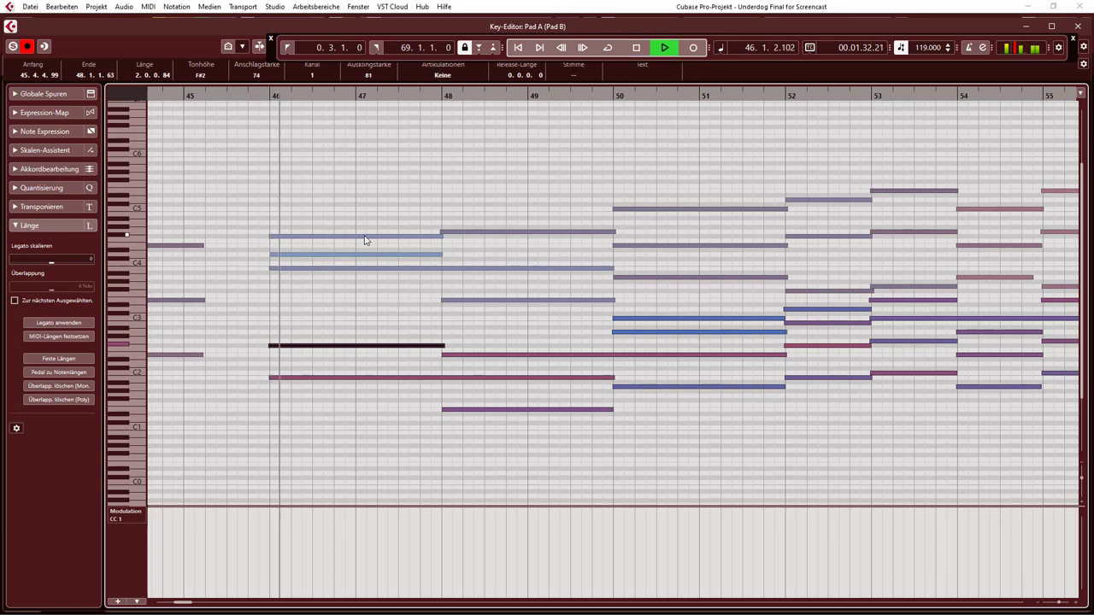
click(14, 47)
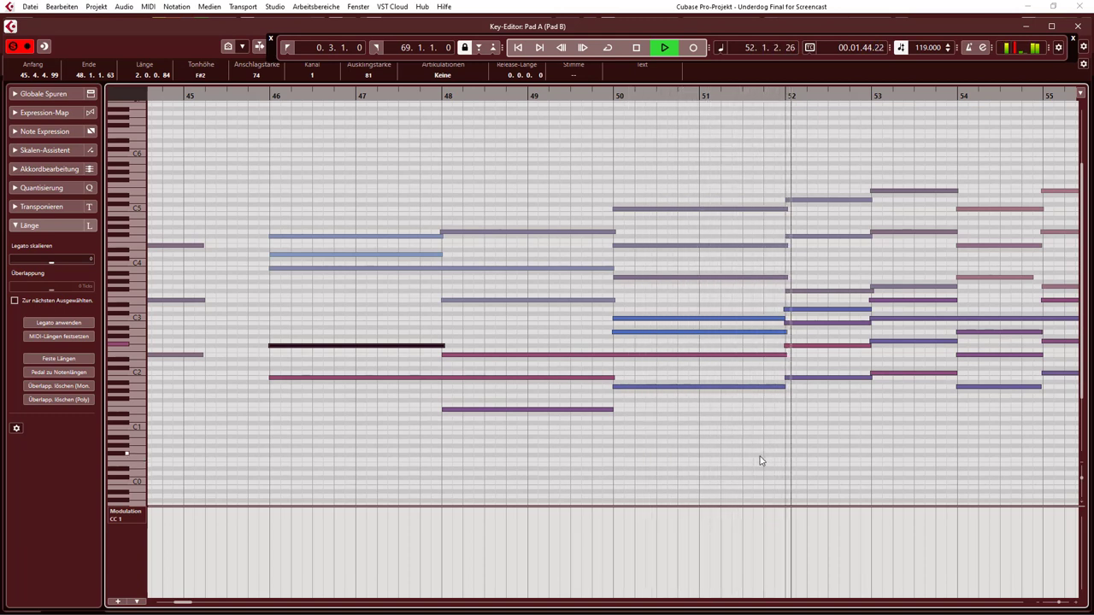
key(space)
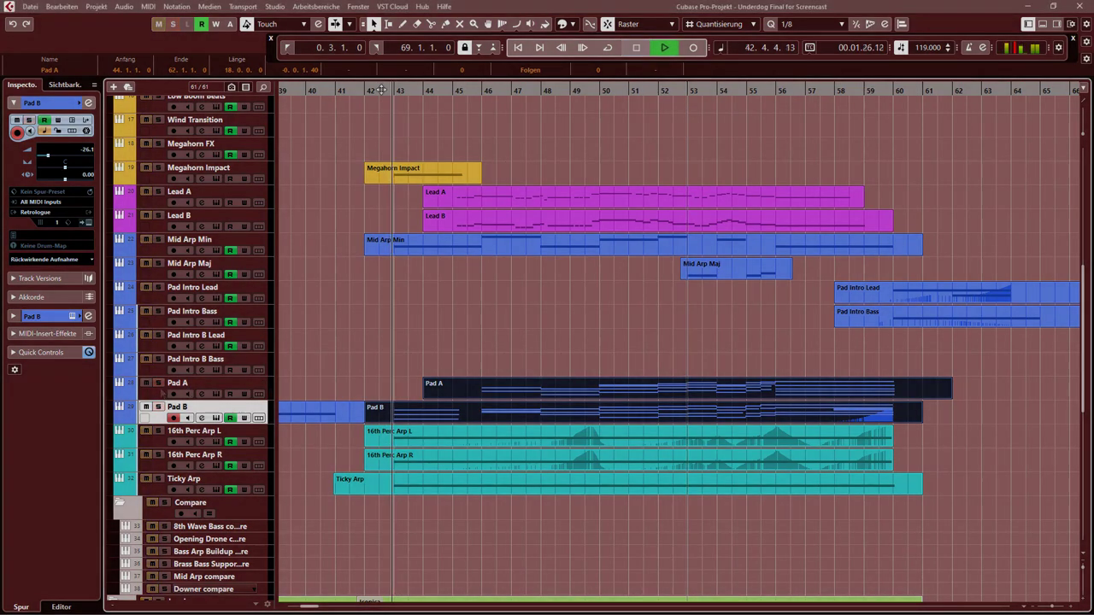
- Play the full arrangement from around bar 42 in the project window and stop it at about bar 61
click(381, 90)
key(space)
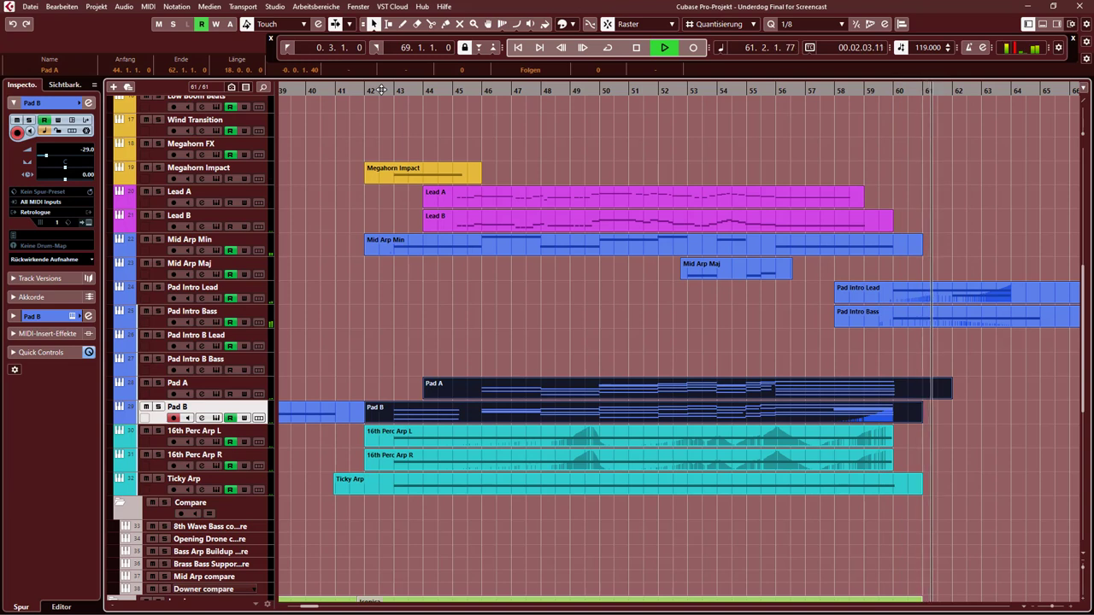
key(space)
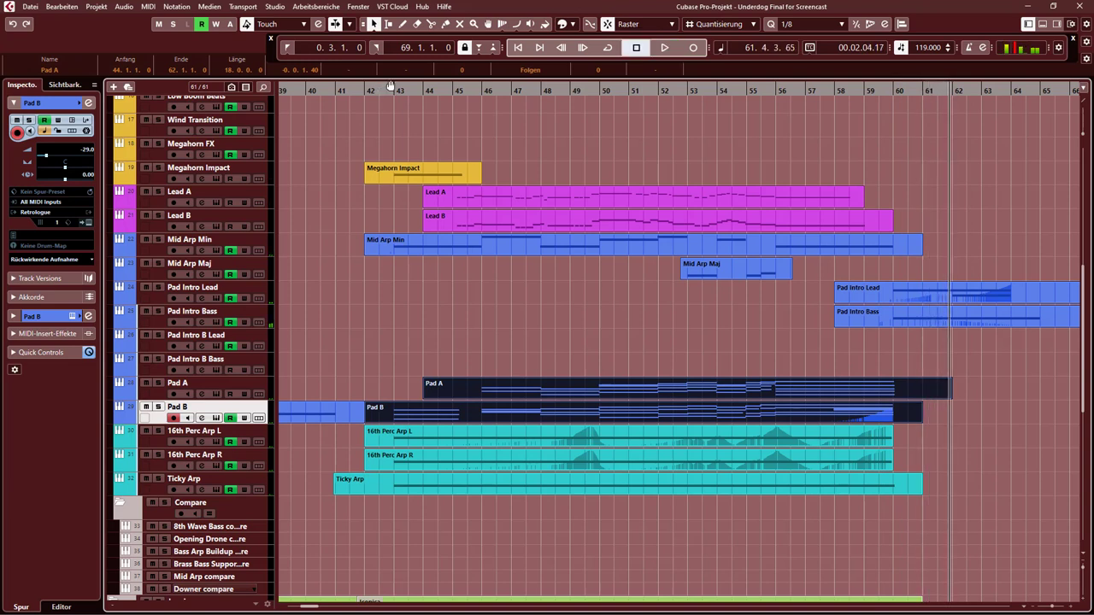
- Toggle the track mutes during playback while the Mid Arp Min and Mid Arp Maj synths are open, and stop playback
key(F2)
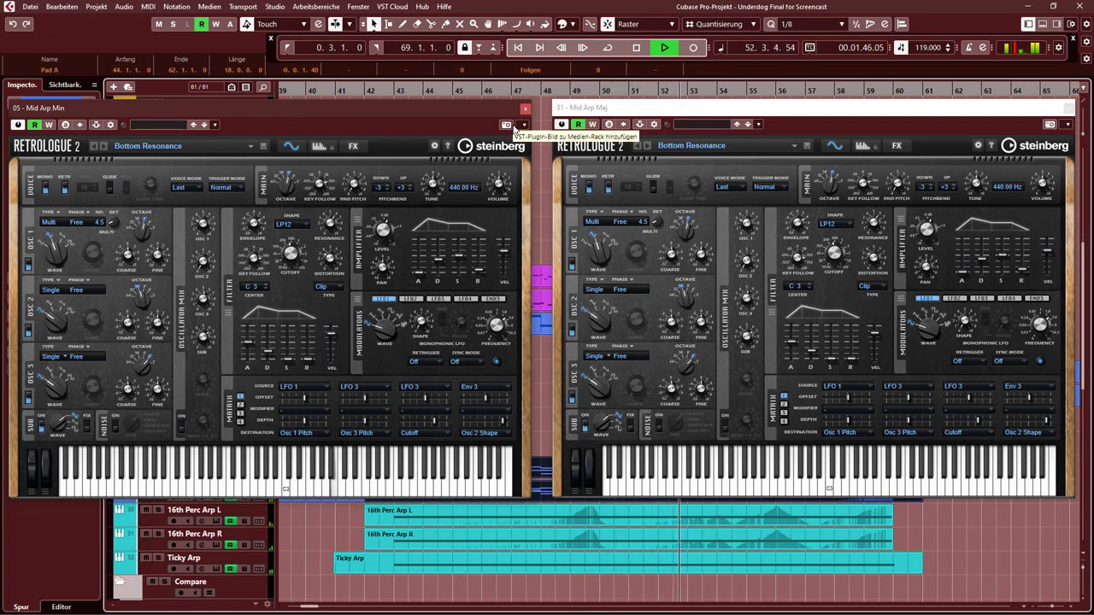
key(m)
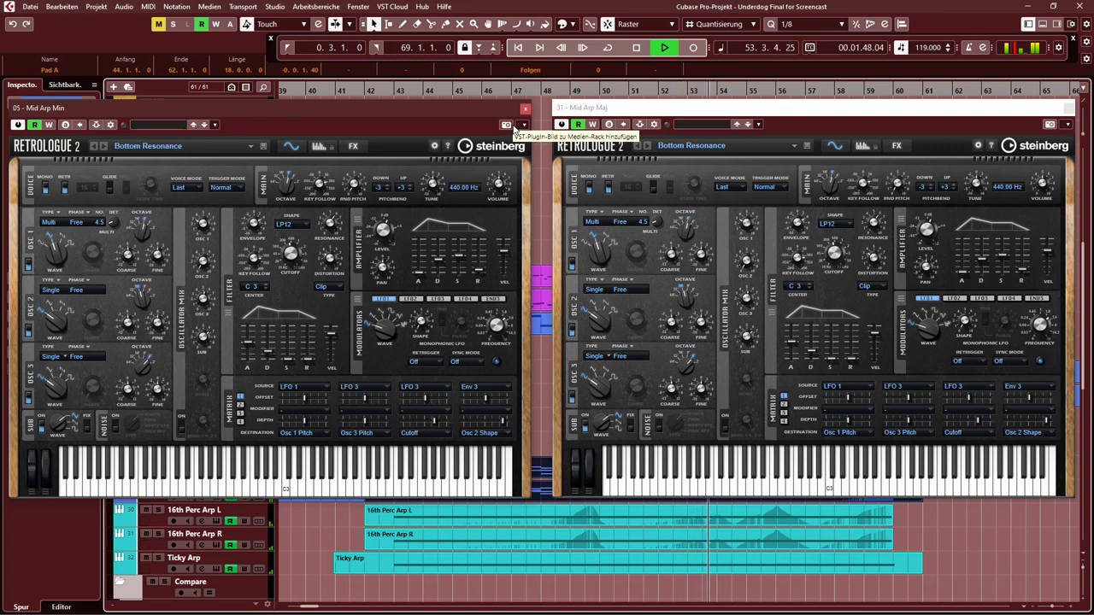
key(m)
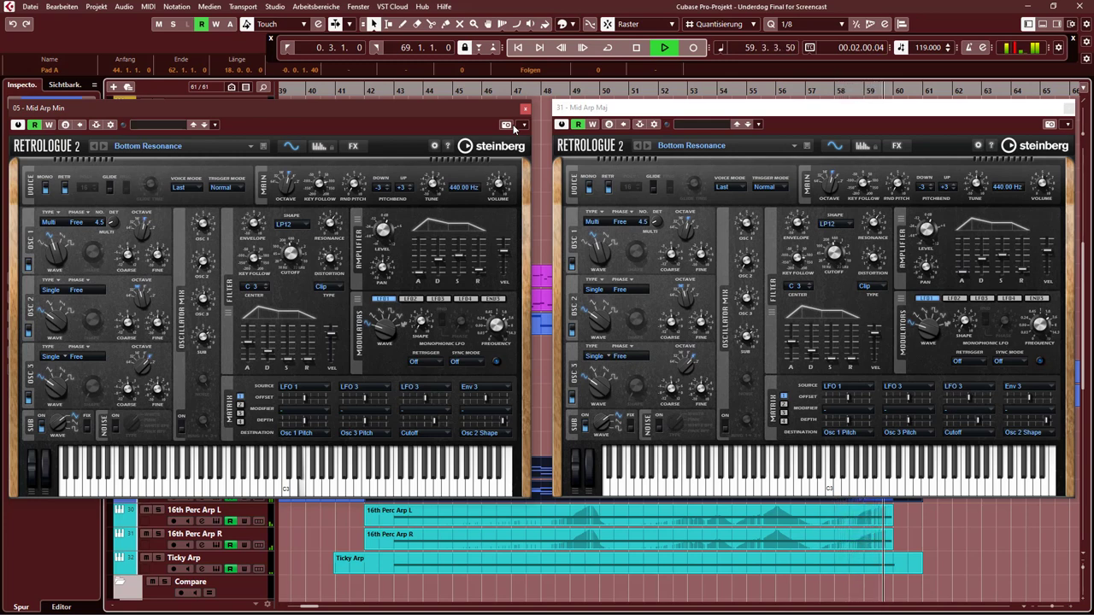
key(space)
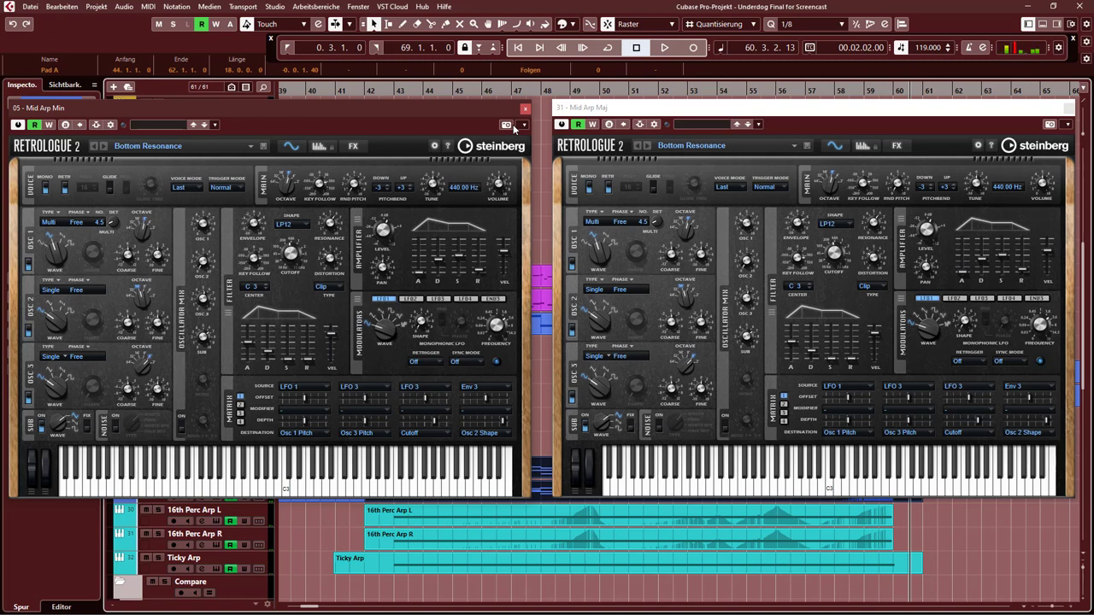
- Return to the project window, play Mid Arp Min with the soloed 16th Perc Arp tracks, and stop playback
click(537, 427)
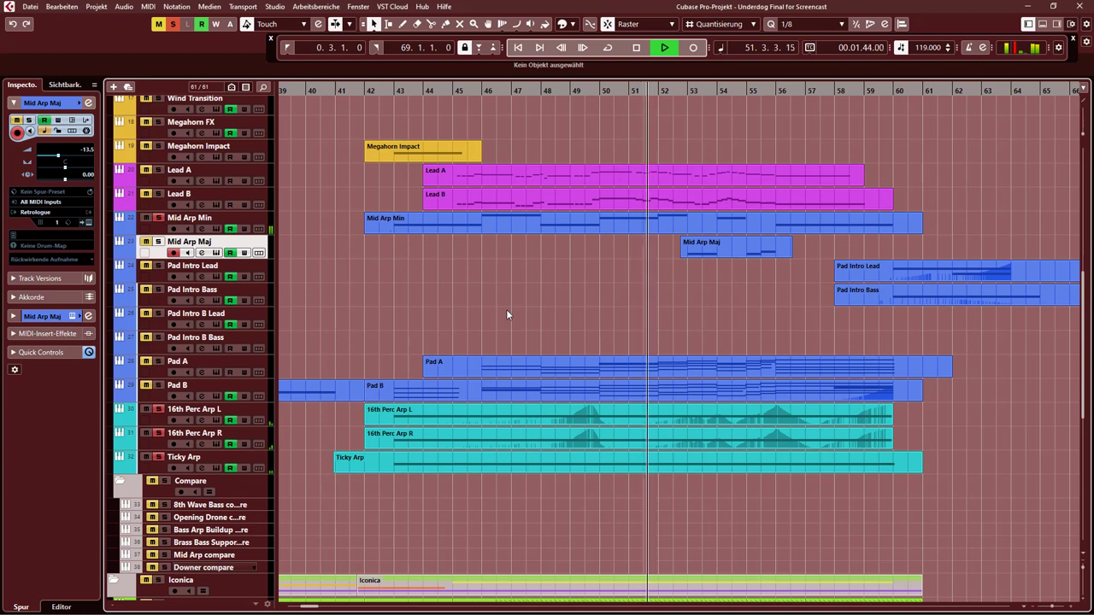
key(space)
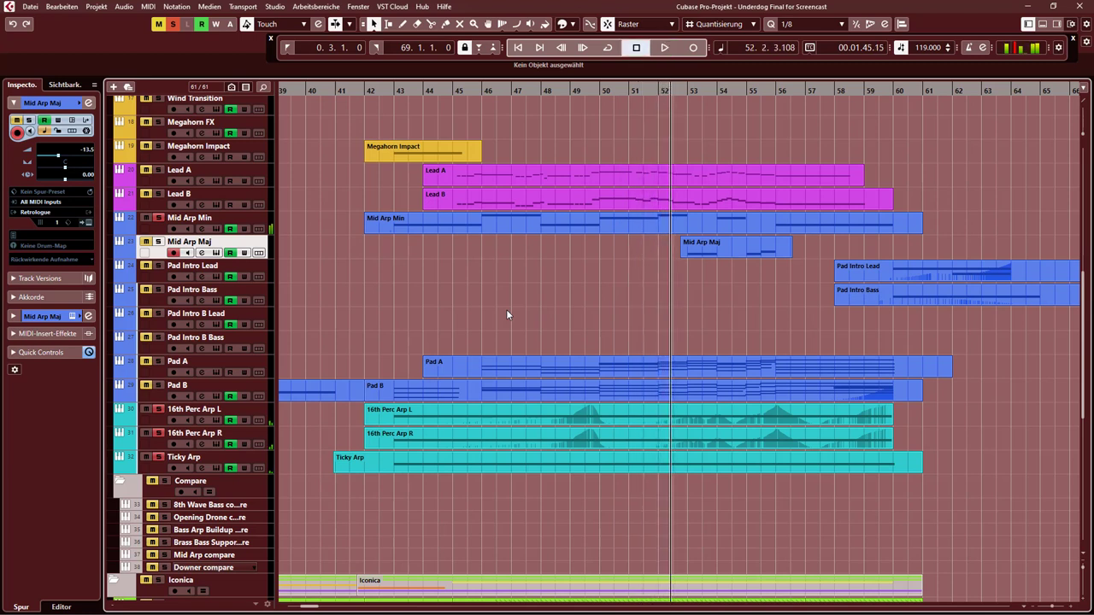
key(KP_0)
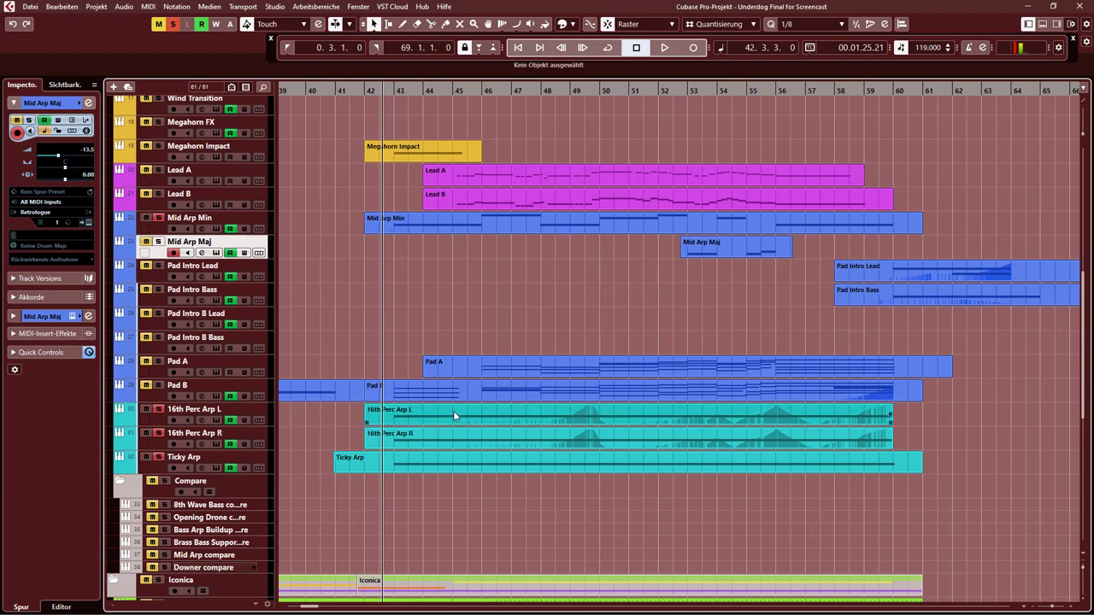
- Examine the 16th Perc Arp L and R parts in the Key Editor and play them together with Ticky Arp
double_click(578, 426)
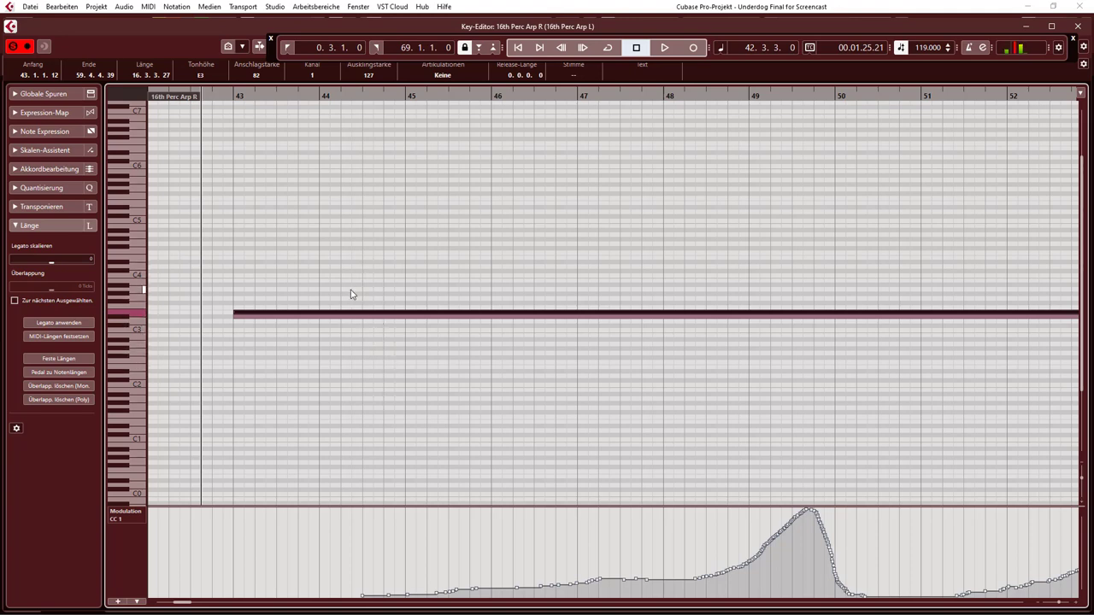
key(Escape)
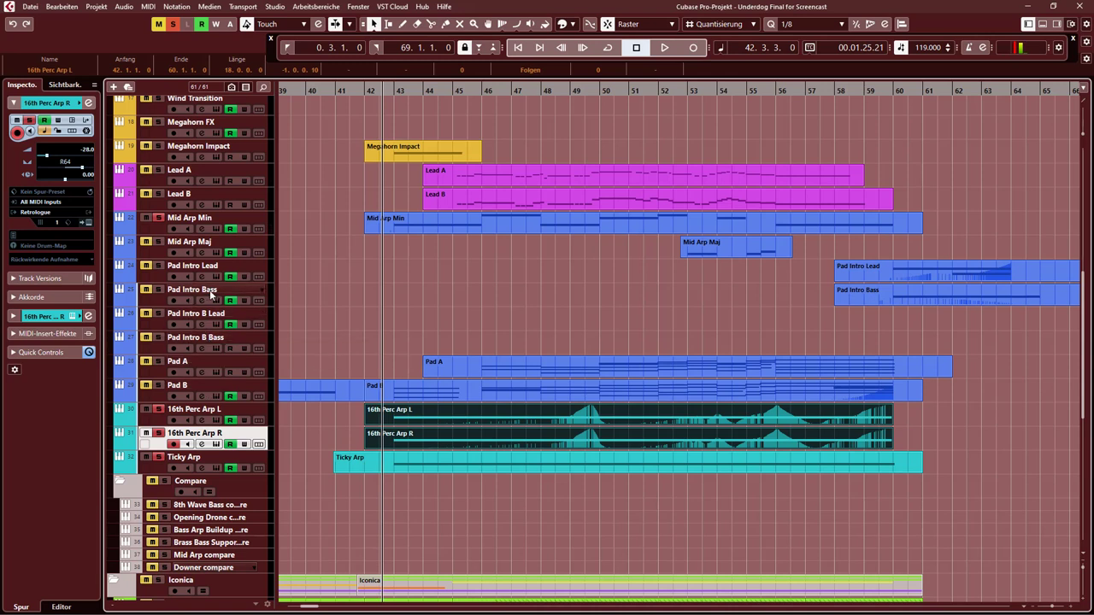
click(251, 408)
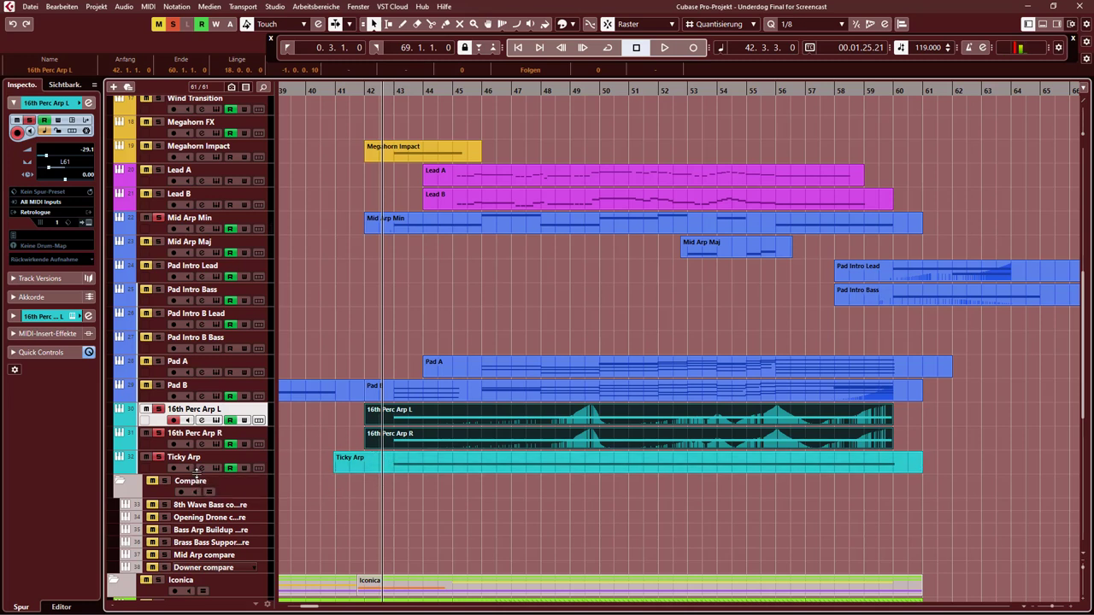
key(ctrl+e)
key(space)
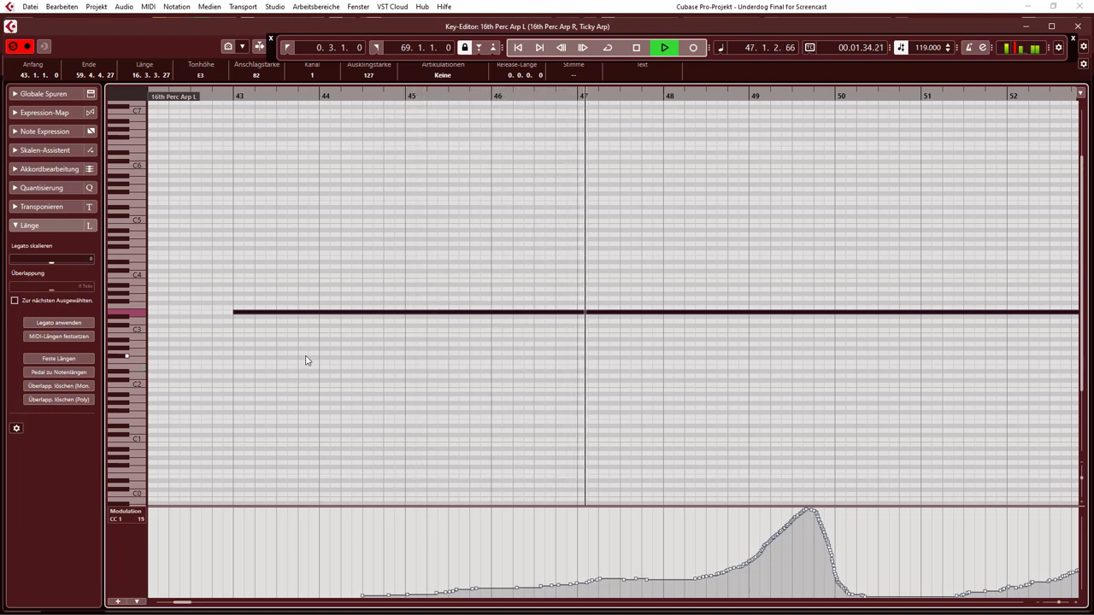
key(space)
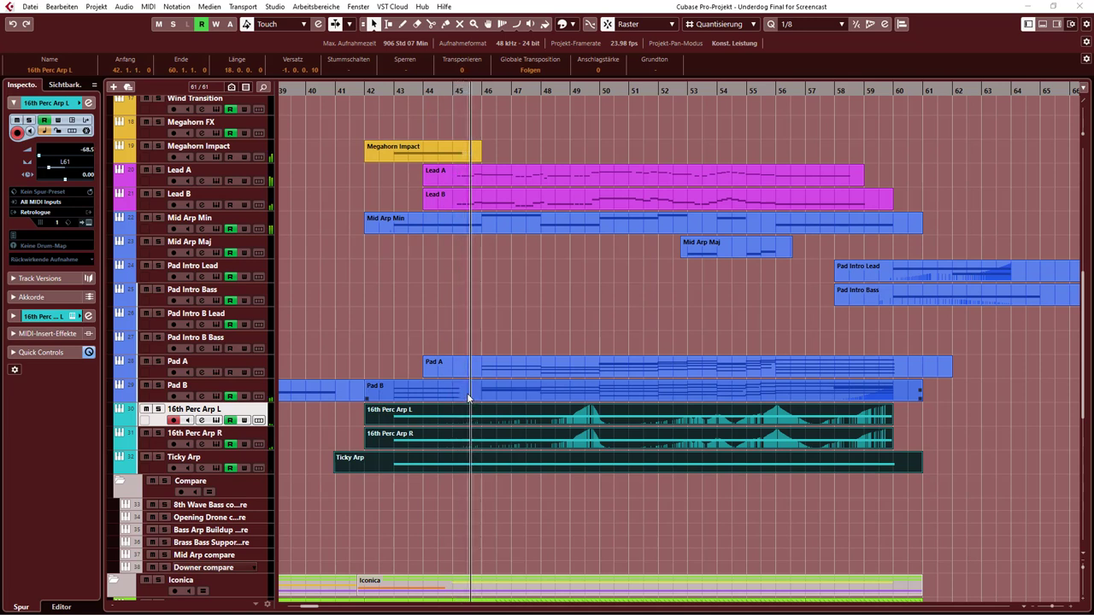
- Deselect the arp parts, play the Lead A and Lead B tracks soloed, and stop playback
click(596, 508)
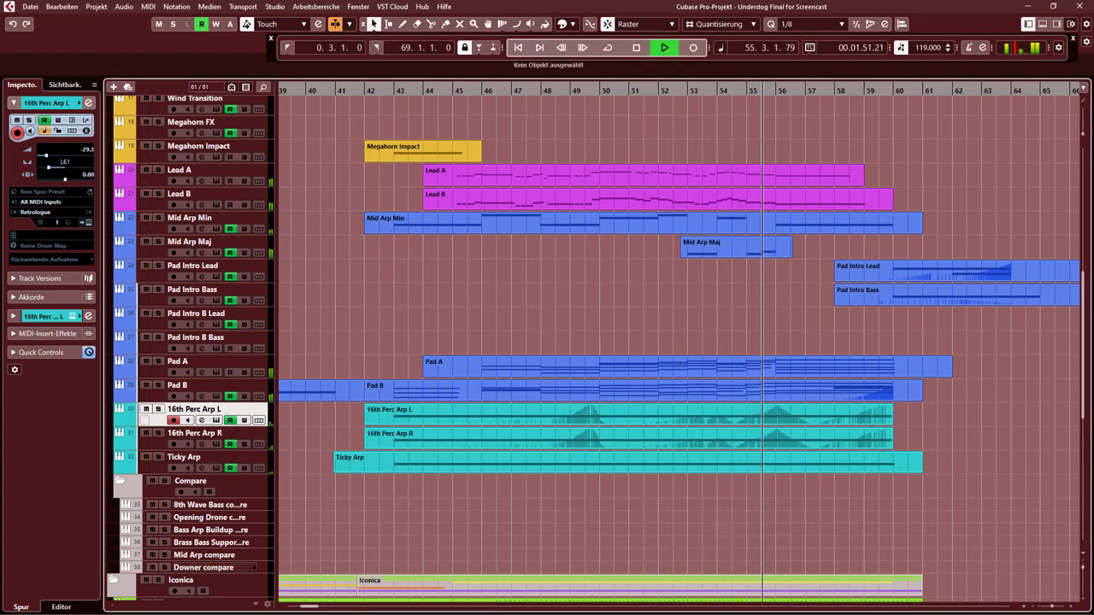
key(F2)
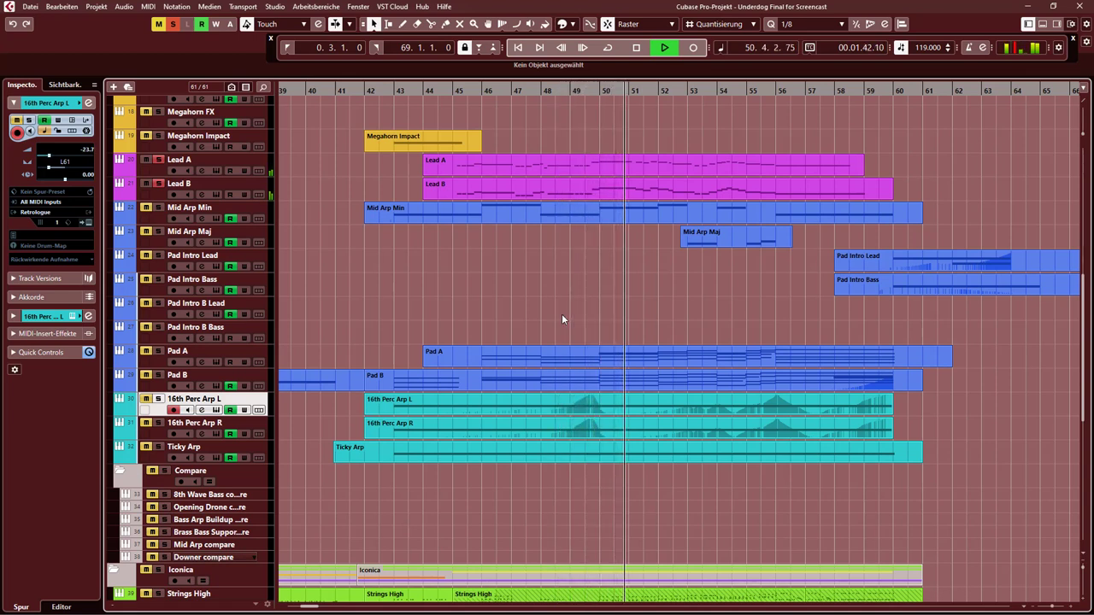
key(space)
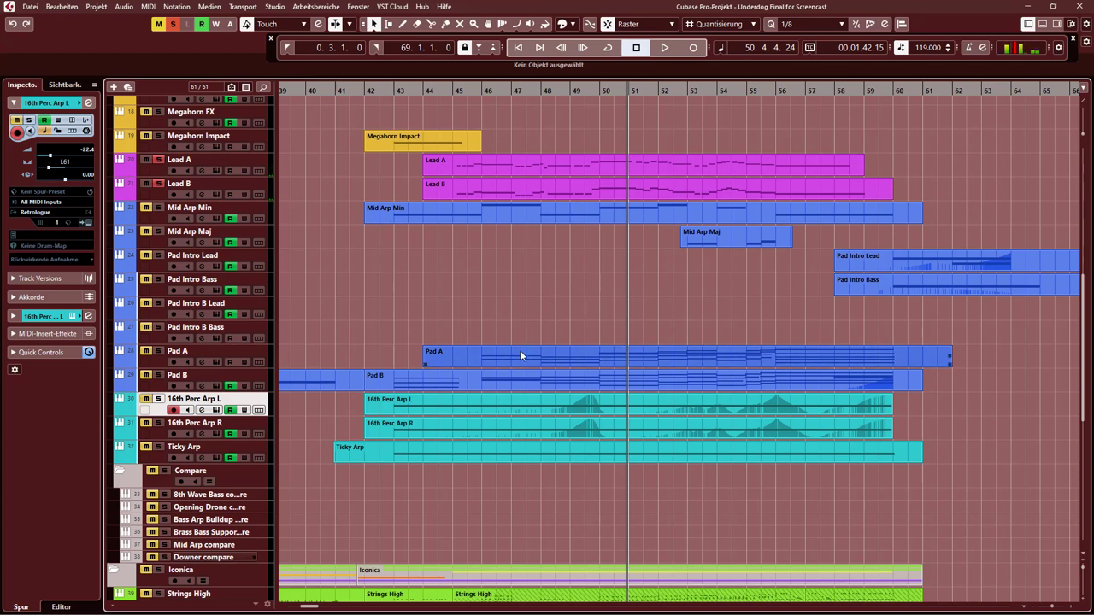
key(KP_0)
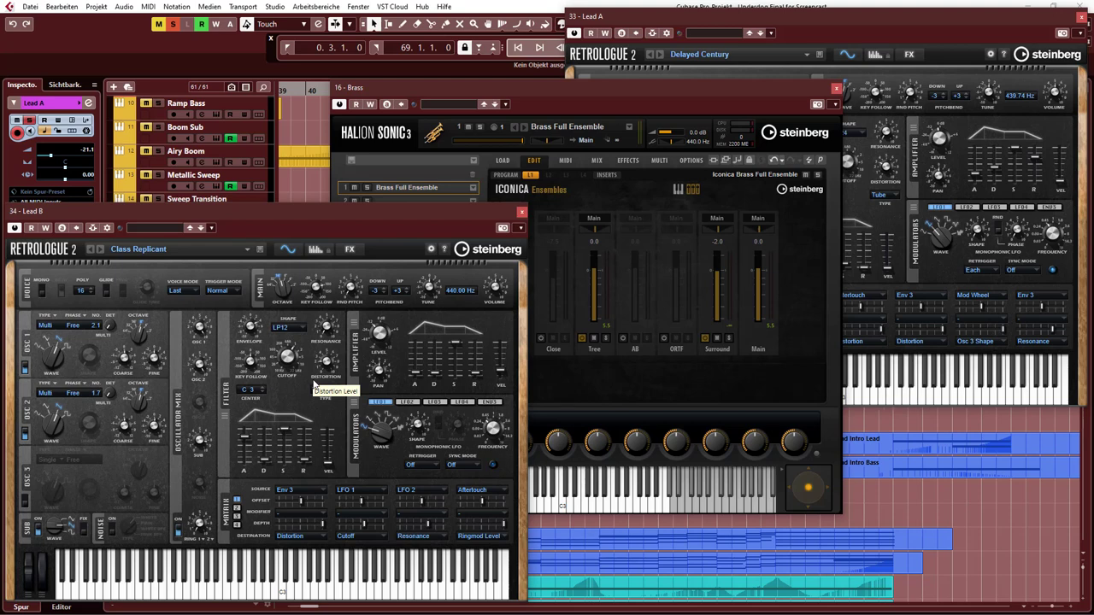
- Play the Lead A, Lead B and Brass notes together in the Key Editor, and stop playback
click(314, 386)
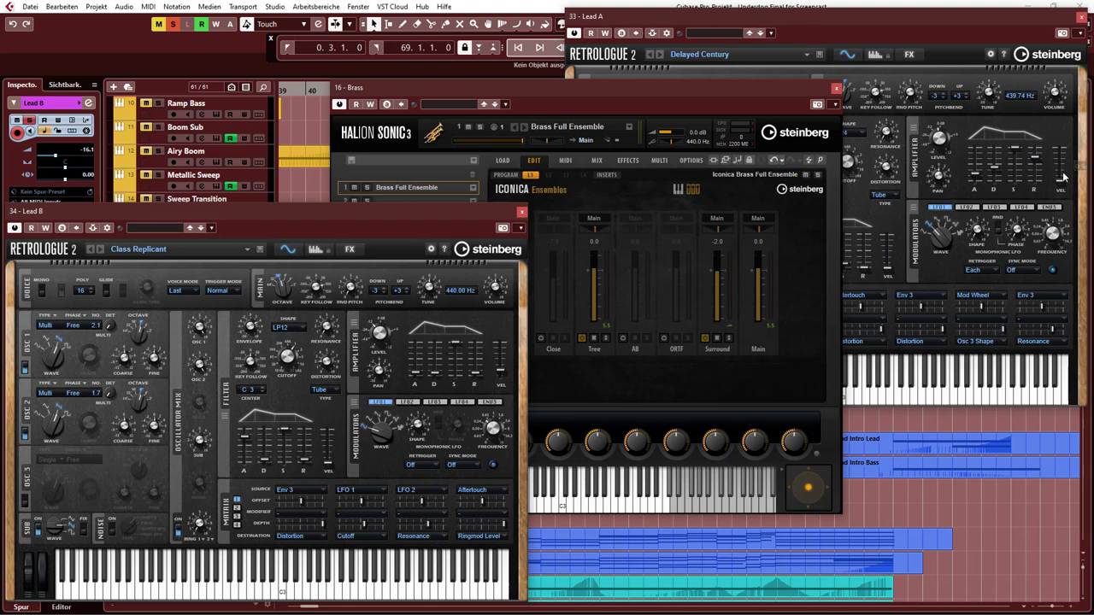
click(886, 498)
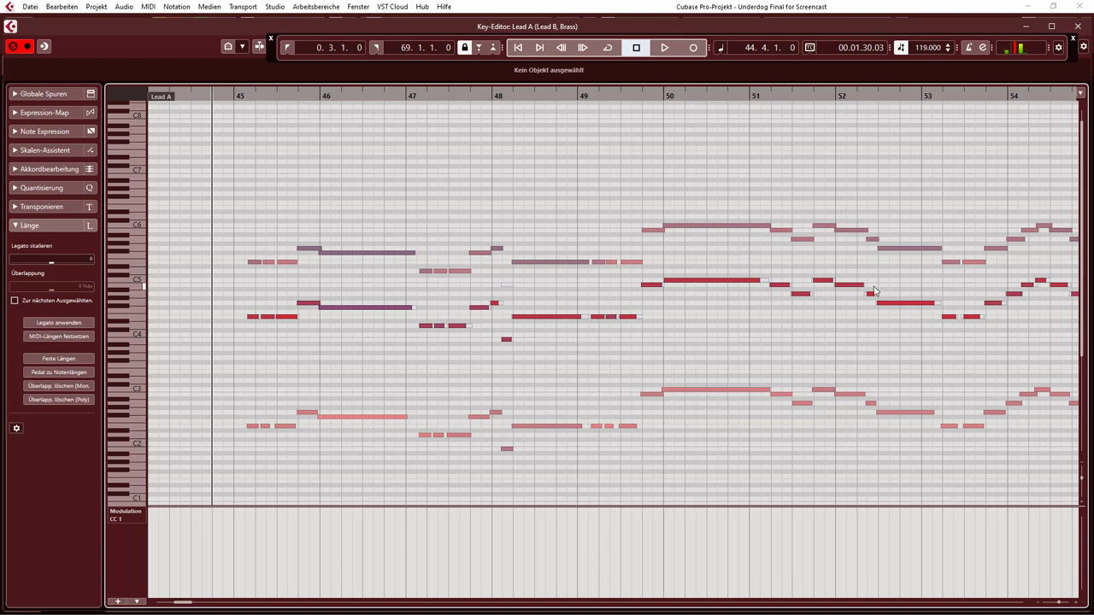
key(space)
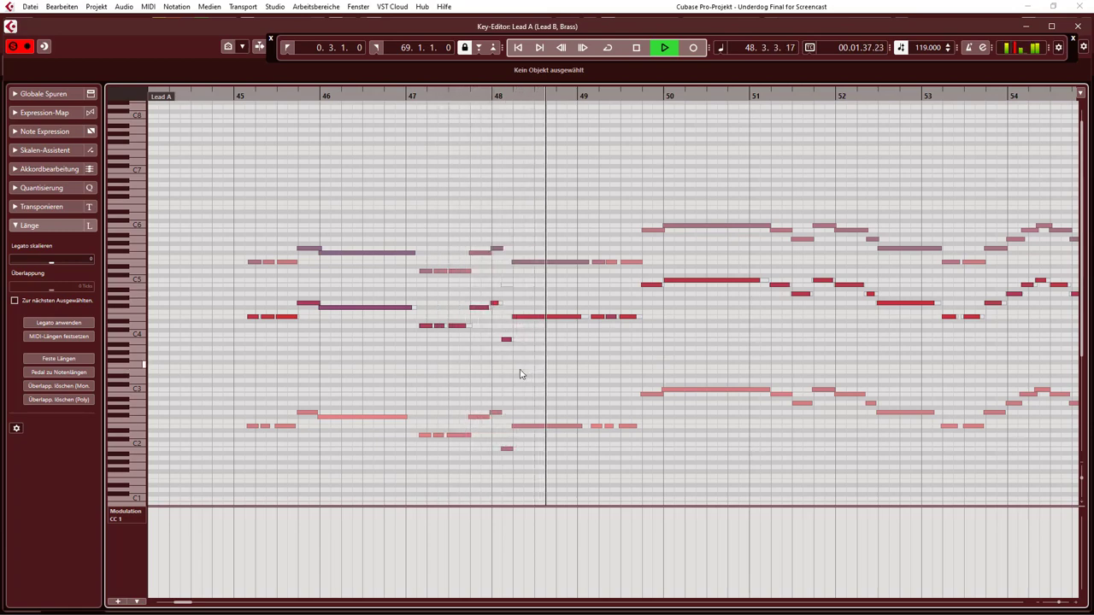
key(space)
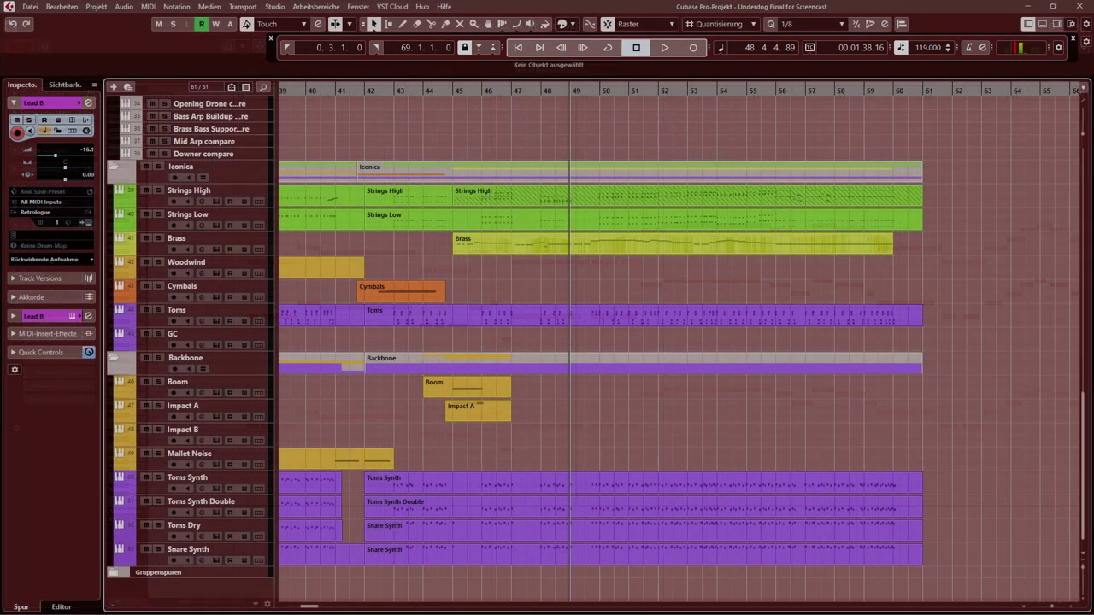
- Turn off solo on the Boom Sub track
scroll(457, 352, up, 10)
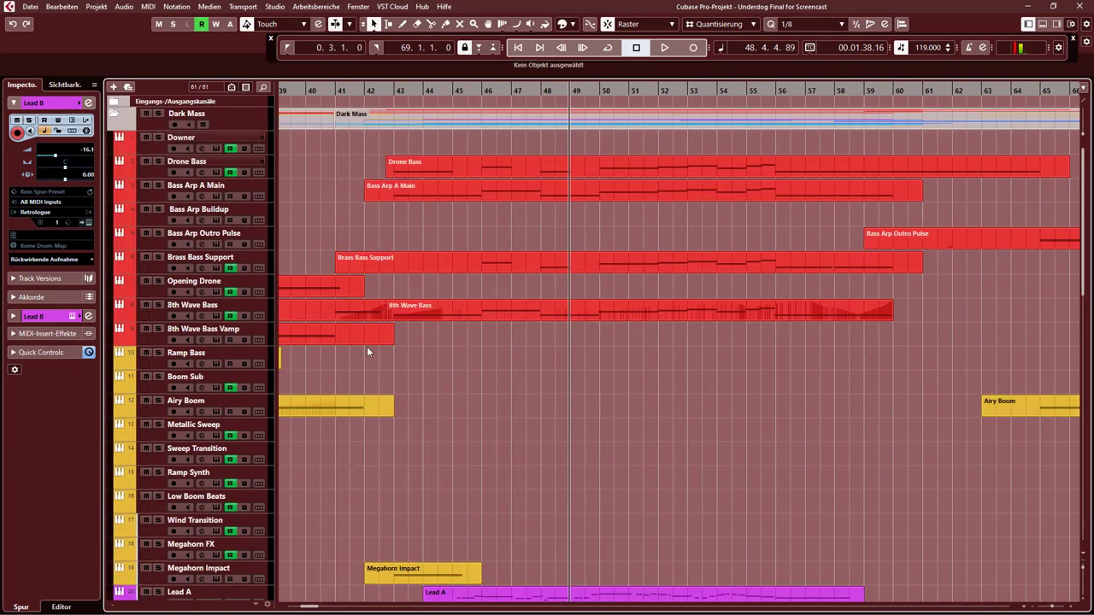
scroll(366, 346, down, 4)
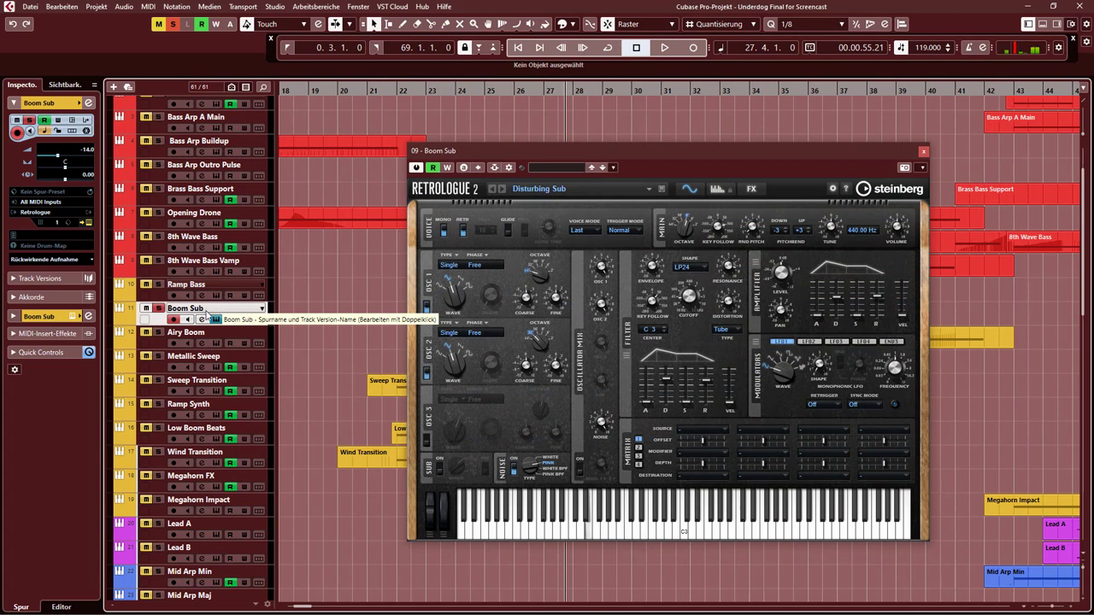
click(159, 309)
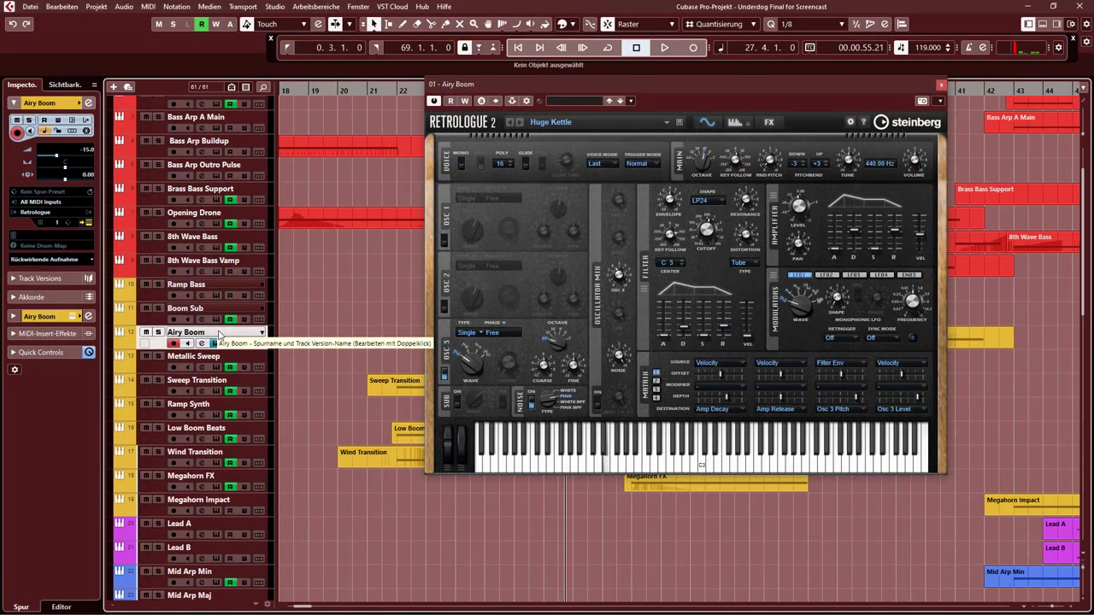
- View the Airy Boom synth's arpeggiator page and the Metallic Sweep synth's settings, closing each plug-in window
click(732, 125)
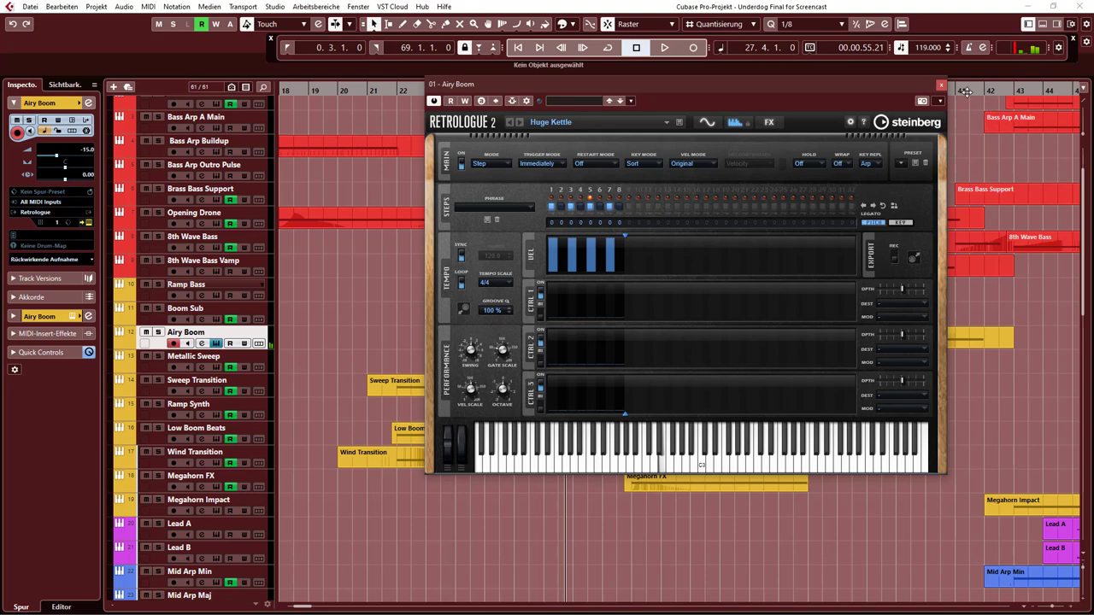
click(940, 85)
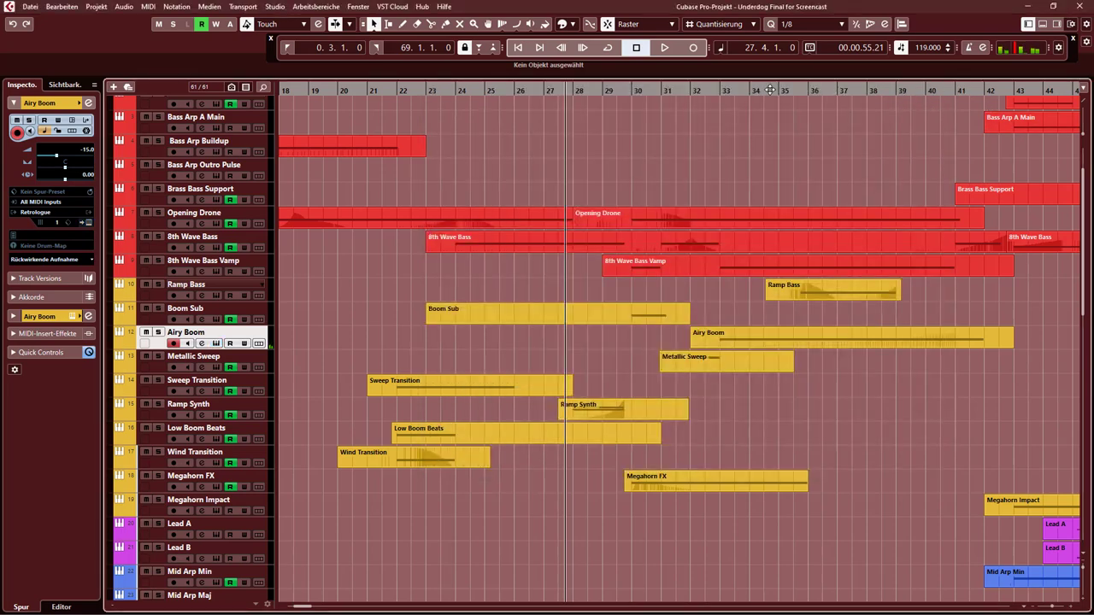
click(202, 368)
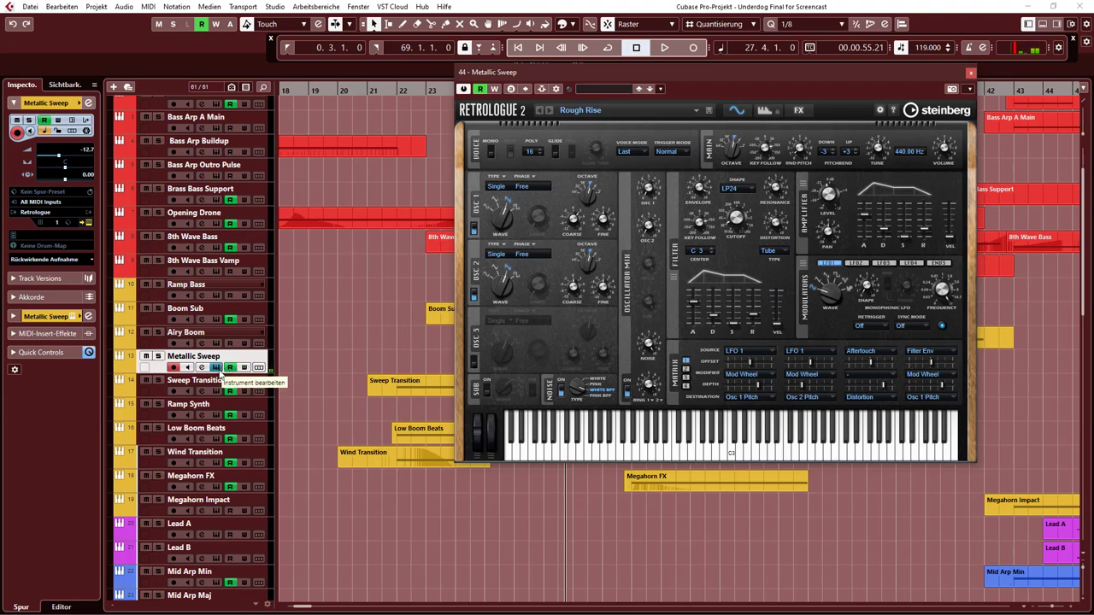
click(215, 368)
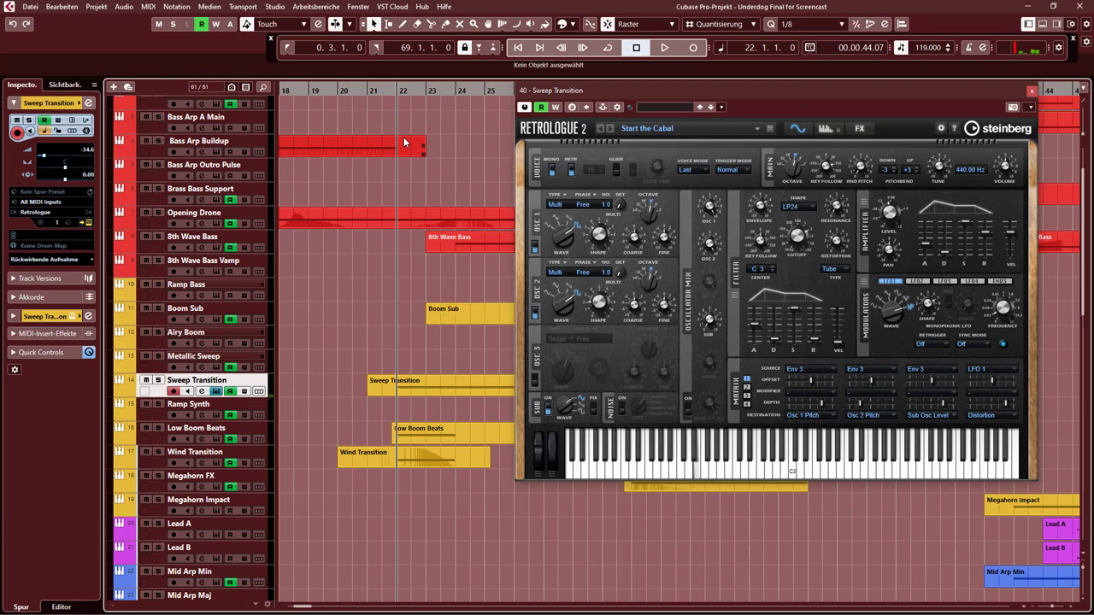
- Play the Ramp Synth track soloed with its instrument open, and show the Low Boom Beats synth's arpeggiator page
click(215, 409)
click(215, 391)
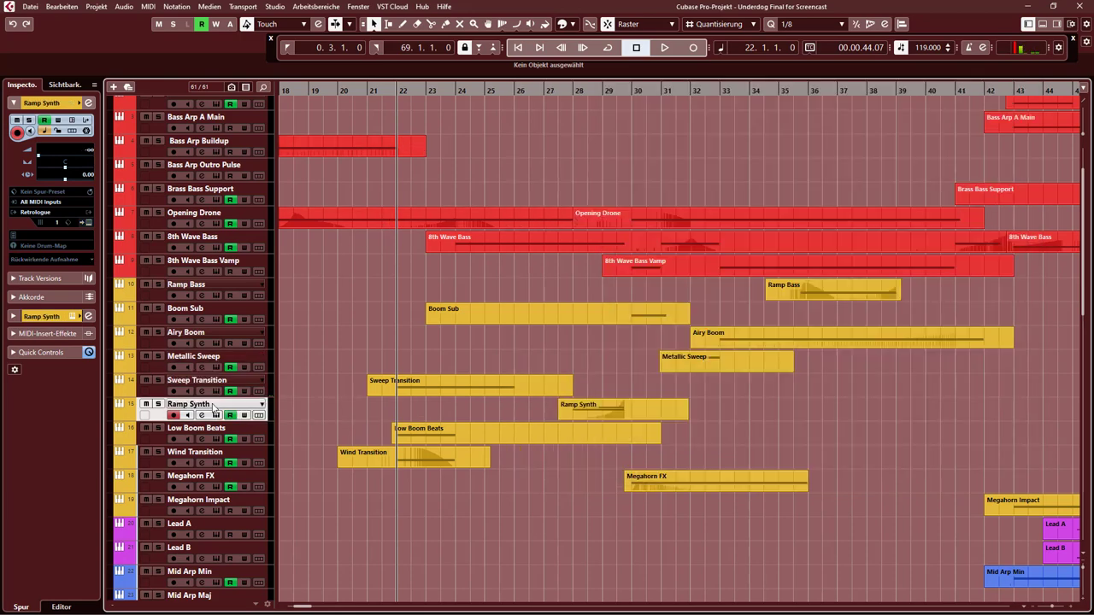
click(215, 415)
key(s)
key(space)
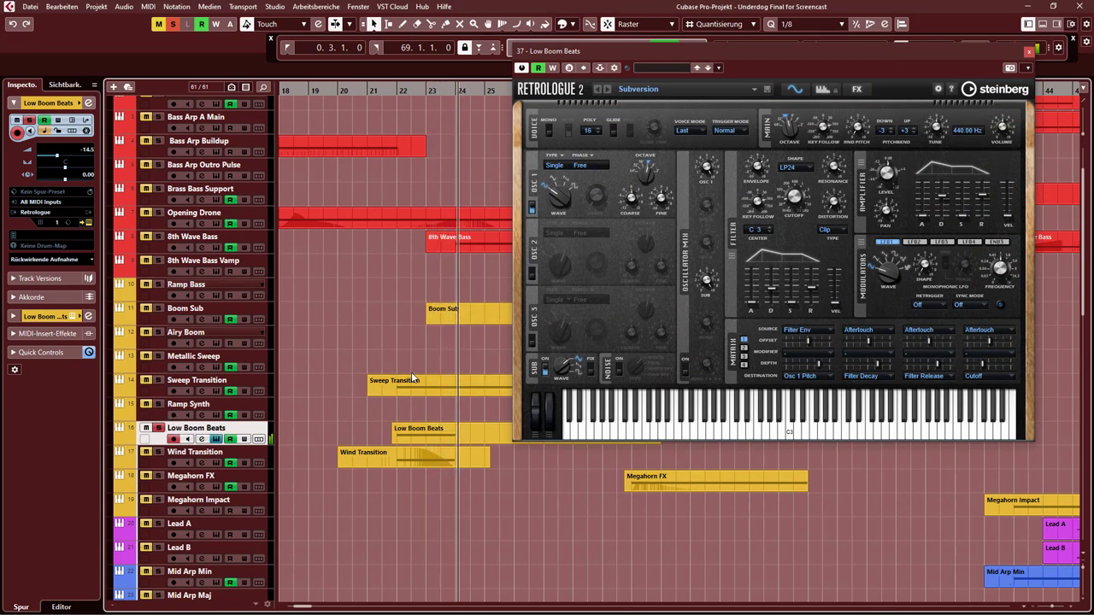
click(825, 88)
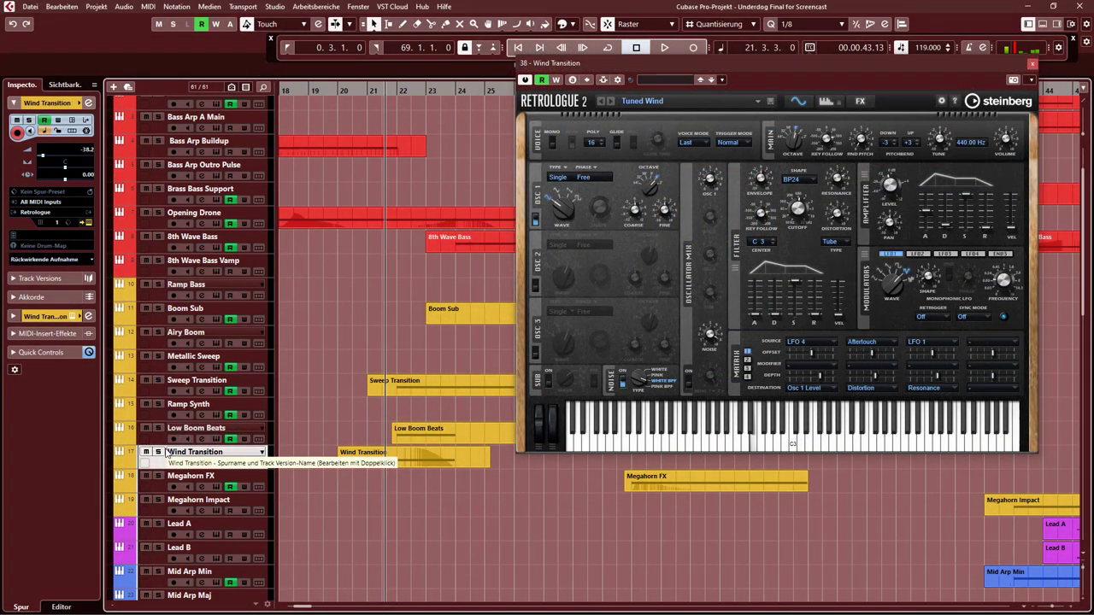
- Play the Wind Transition track soloed, and close the Megahorn FX instrument window
click(159, 452)
key(space)
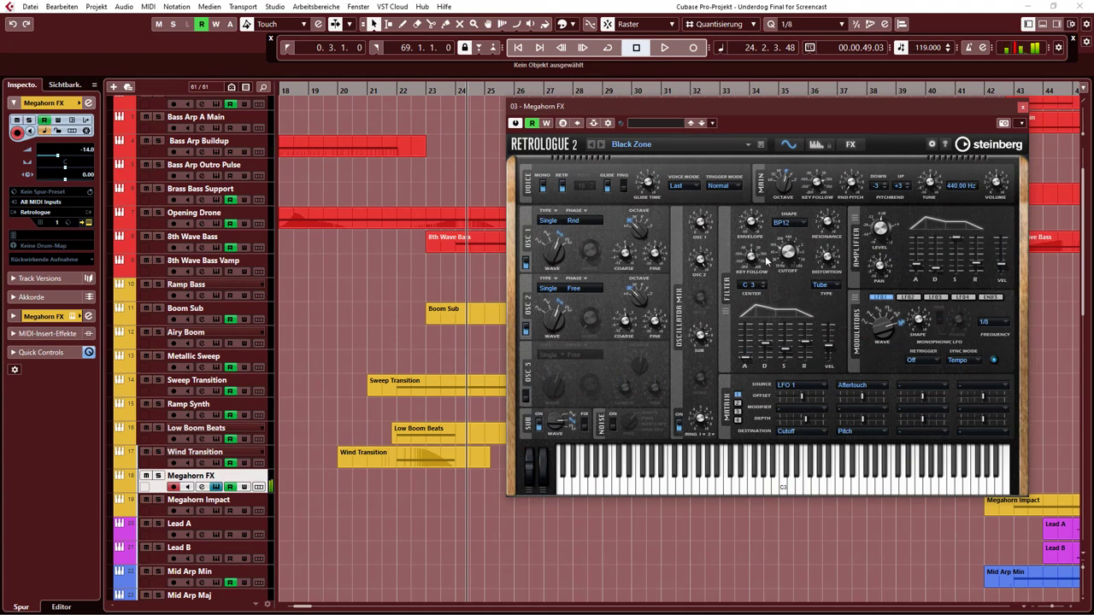
click(1023, 107)
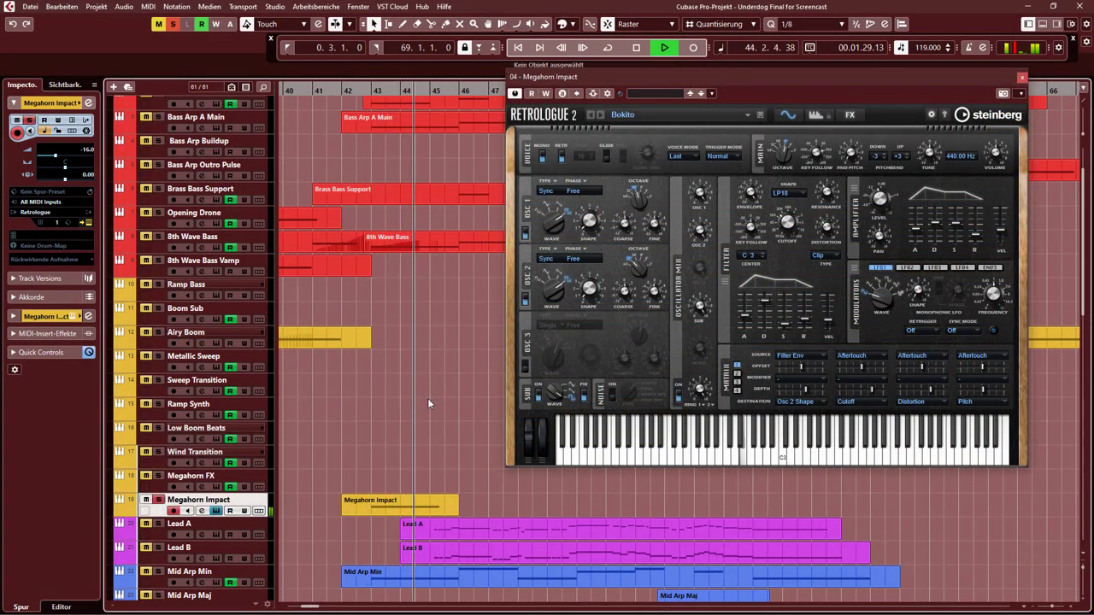
- Stop the Megahorn Impact playback, turn off the track's solo and close its instrument window
key(space)
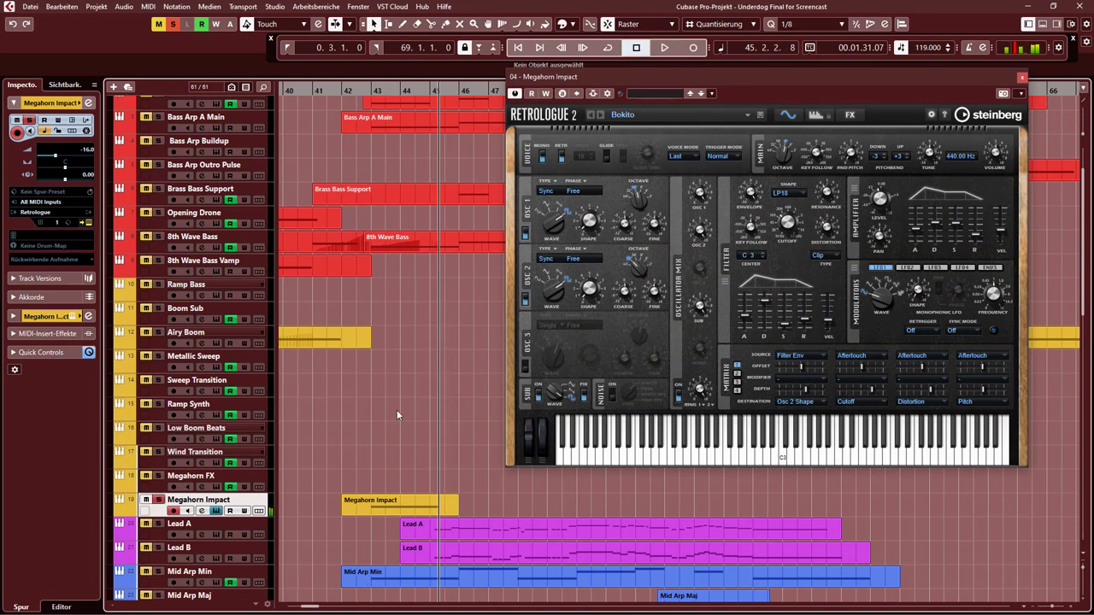
click(158, 500)
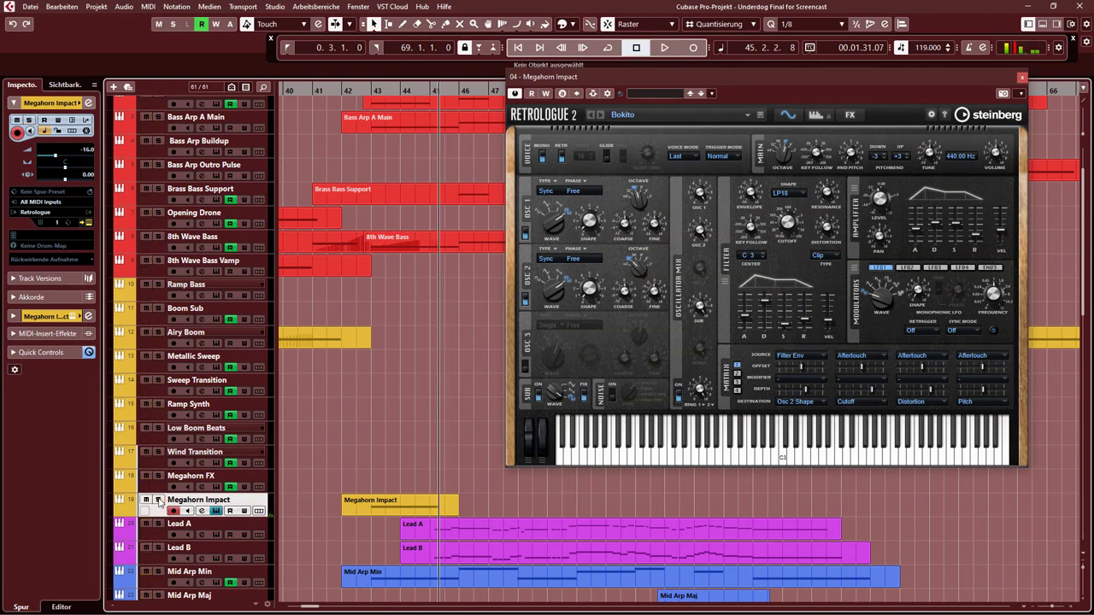
click(1022, 80)
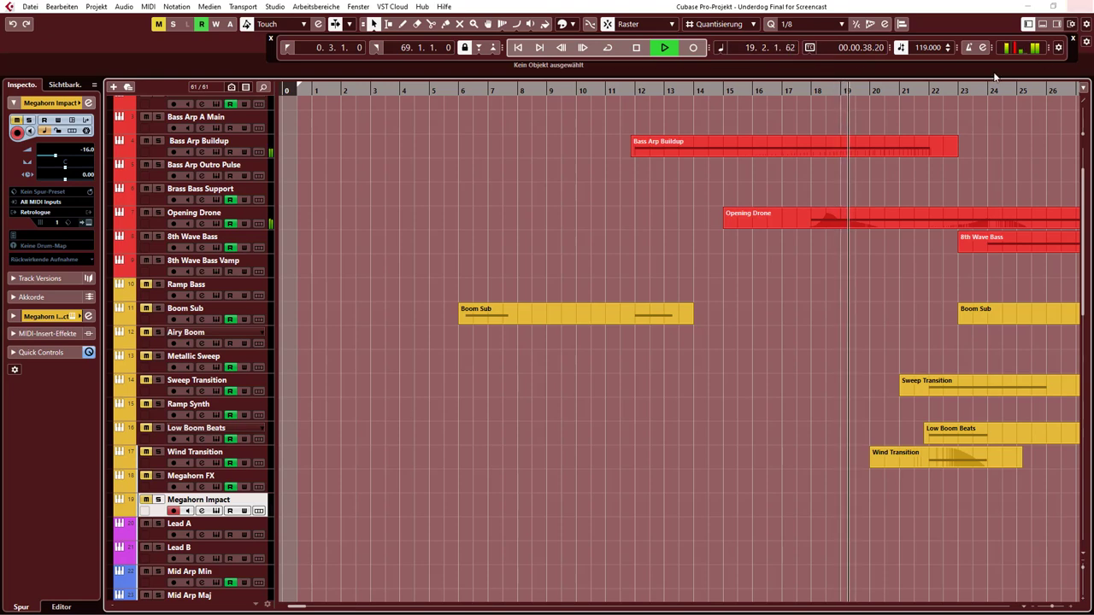
- Play the arrangement from bar 18 to 41 with the yellow effect tracks muted, return to bar 18 and hide the transport panel
drag(986, 341, 563, 330)
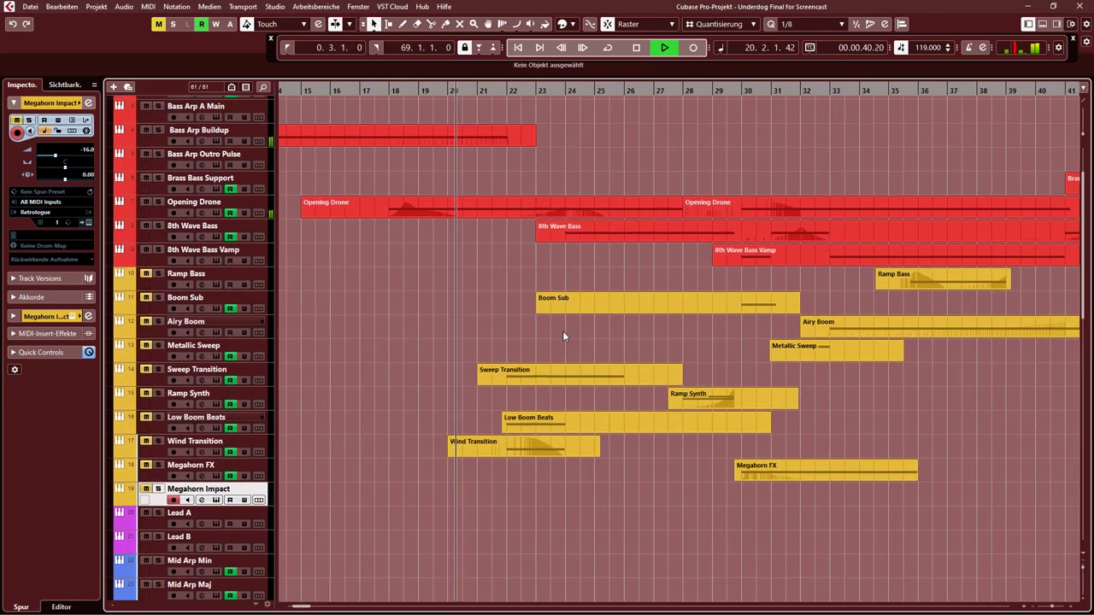
drag(952, 424, 901, 438)
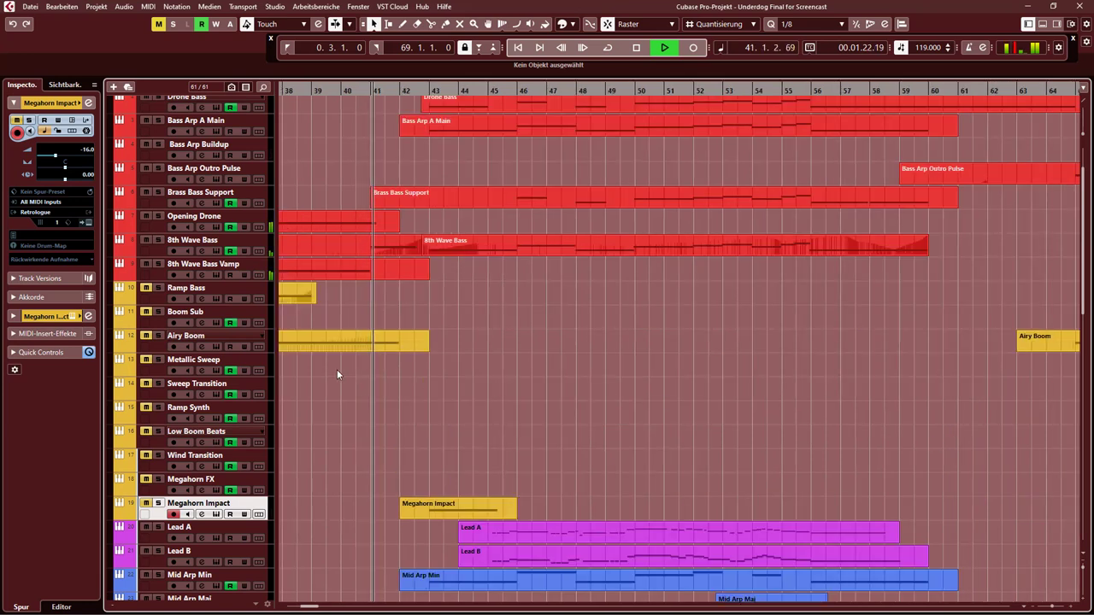
key(space)
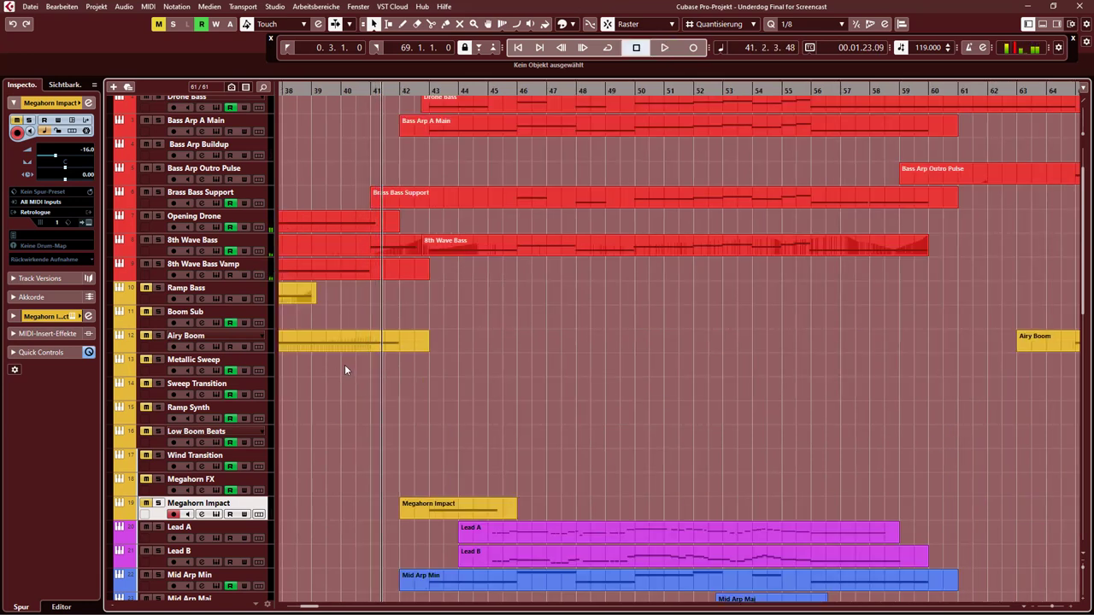
key(KP_0)
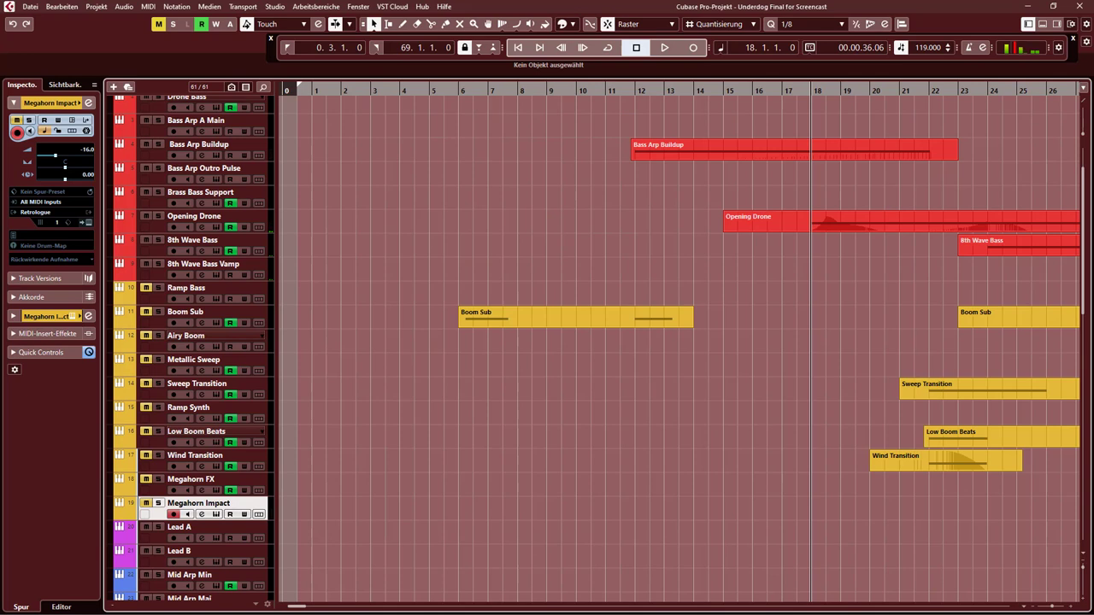
key(F2)
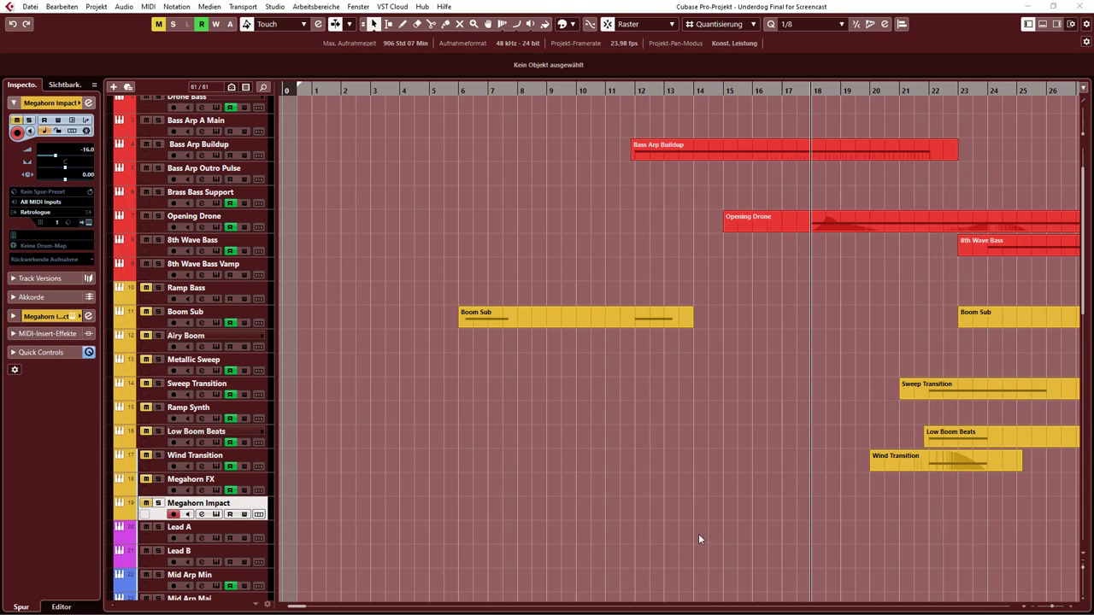
key(Up)
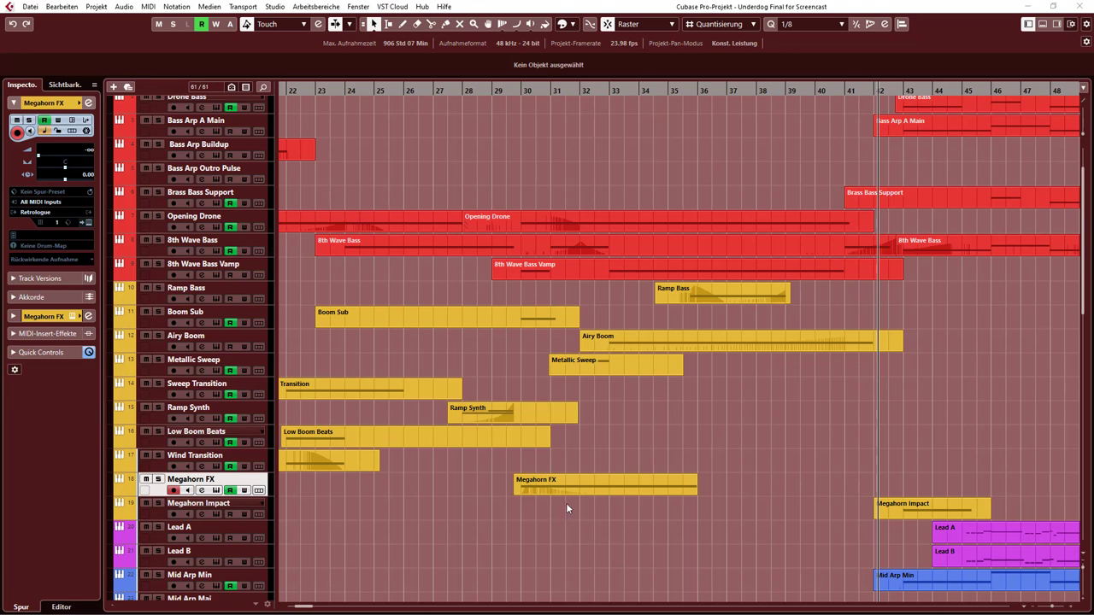
- Open the Toms Synth instrument, and play the synth toms and snare parts together in the Key Editor before closing it
mouse_move(567, 494)
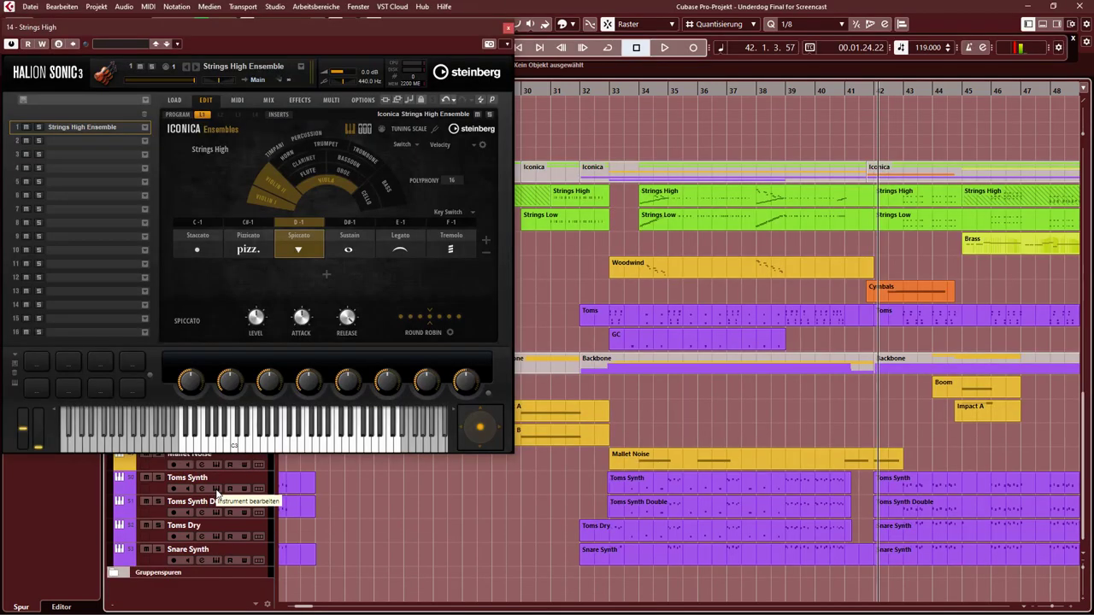
click(216, 489)
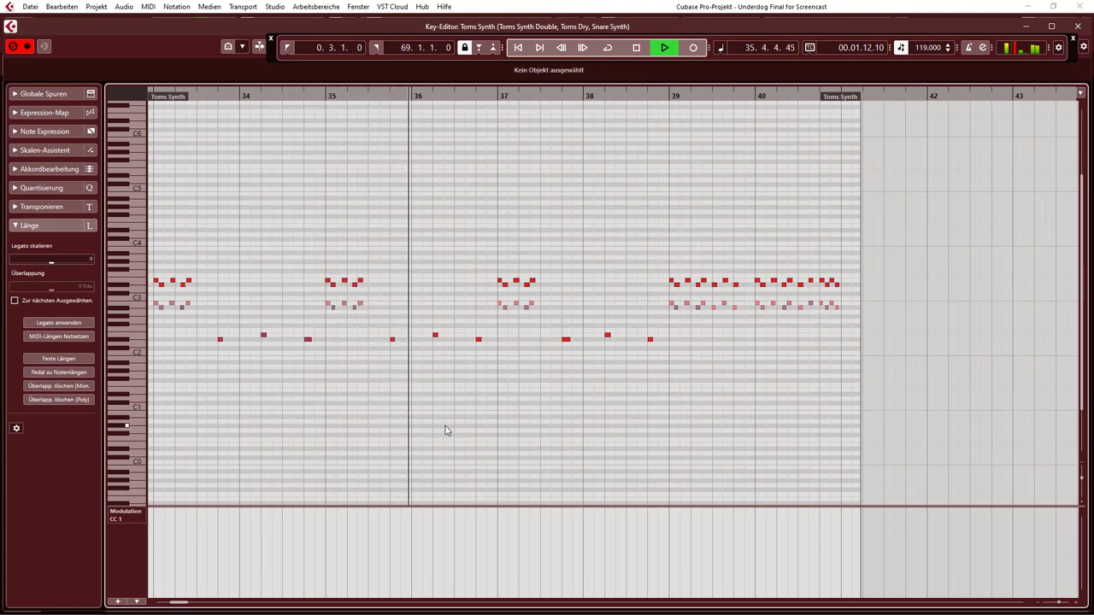
key(space)
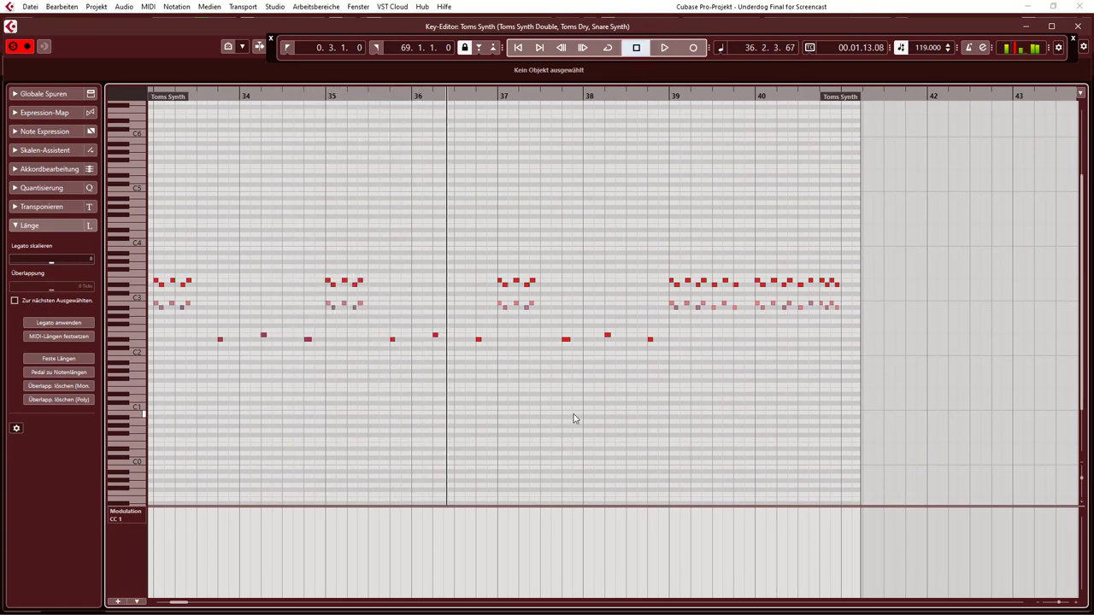
click(1078, 26)
- Add the Toms and GC parts to the selected synth drum parts, and play them all together in the Key Editor before closing it
click(673, 309)
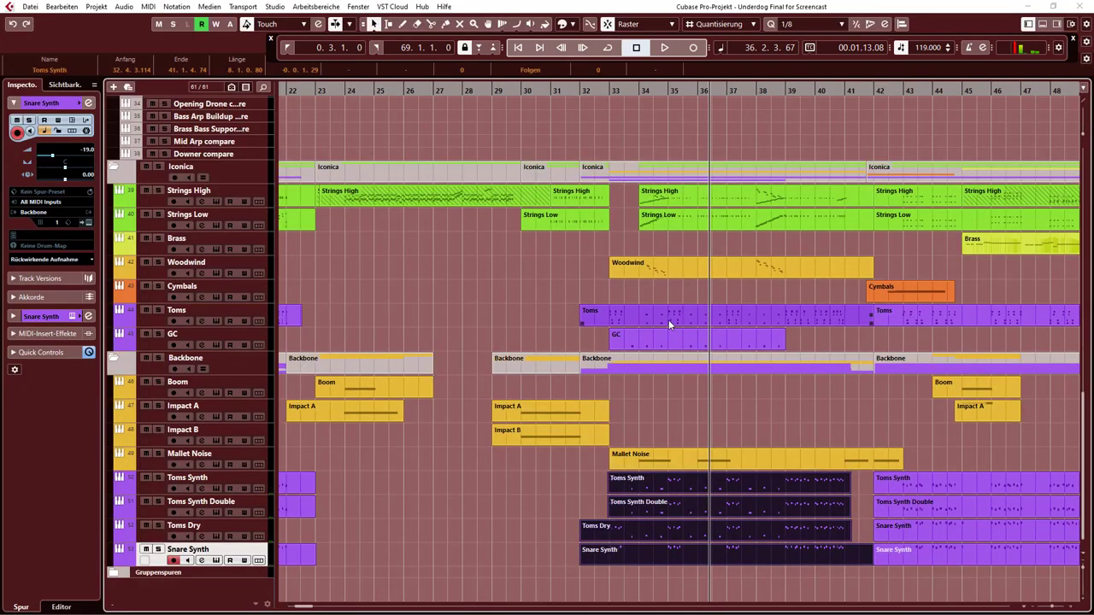
click(667, 318)
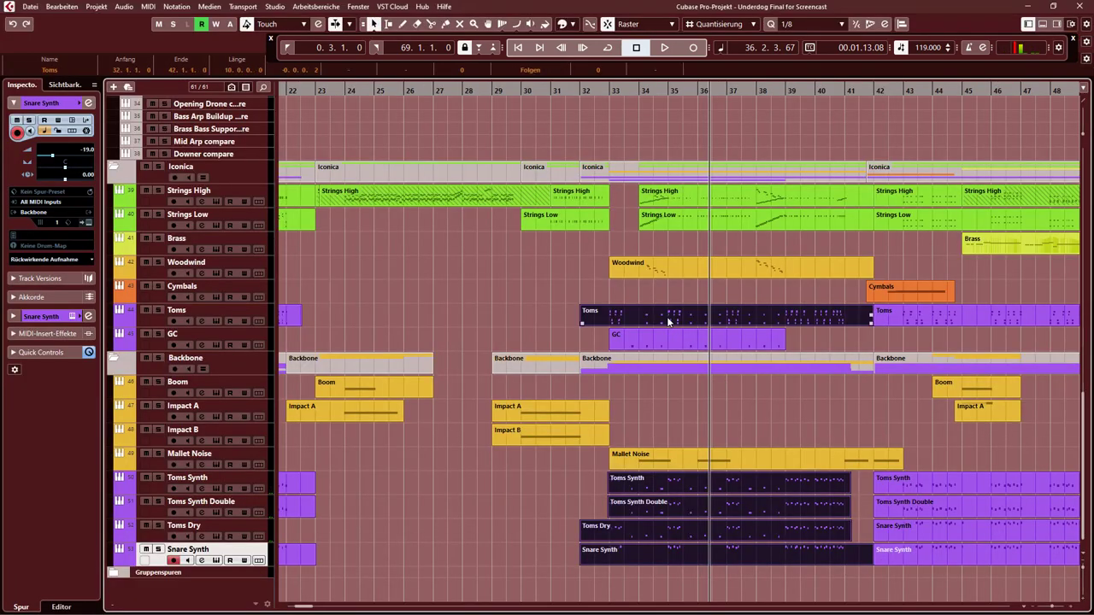
shift+click(658, 335)
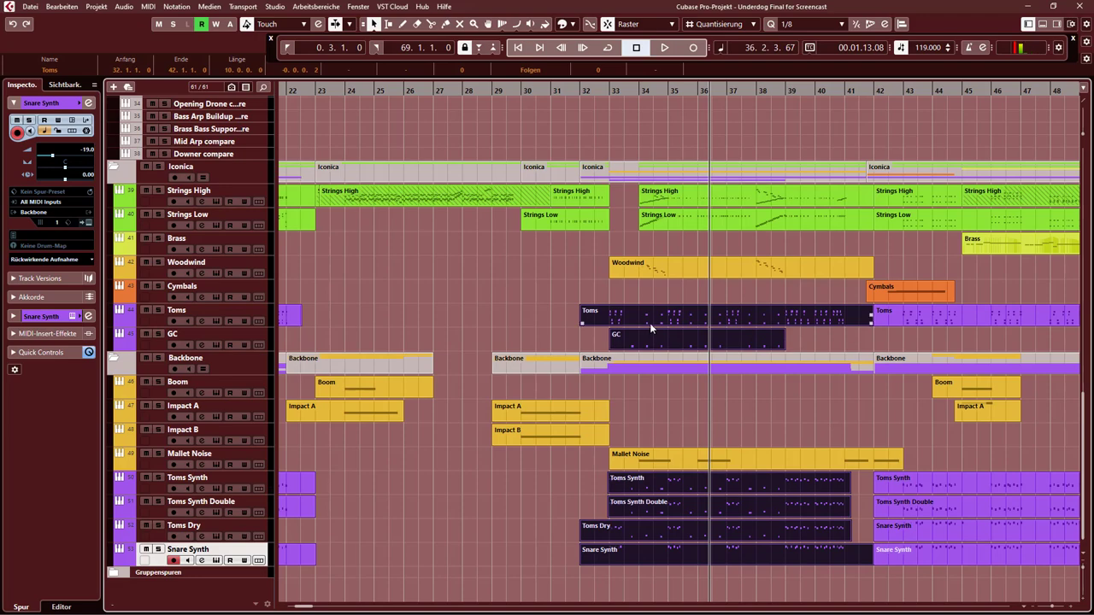
double_click(650, 321)
key(space)
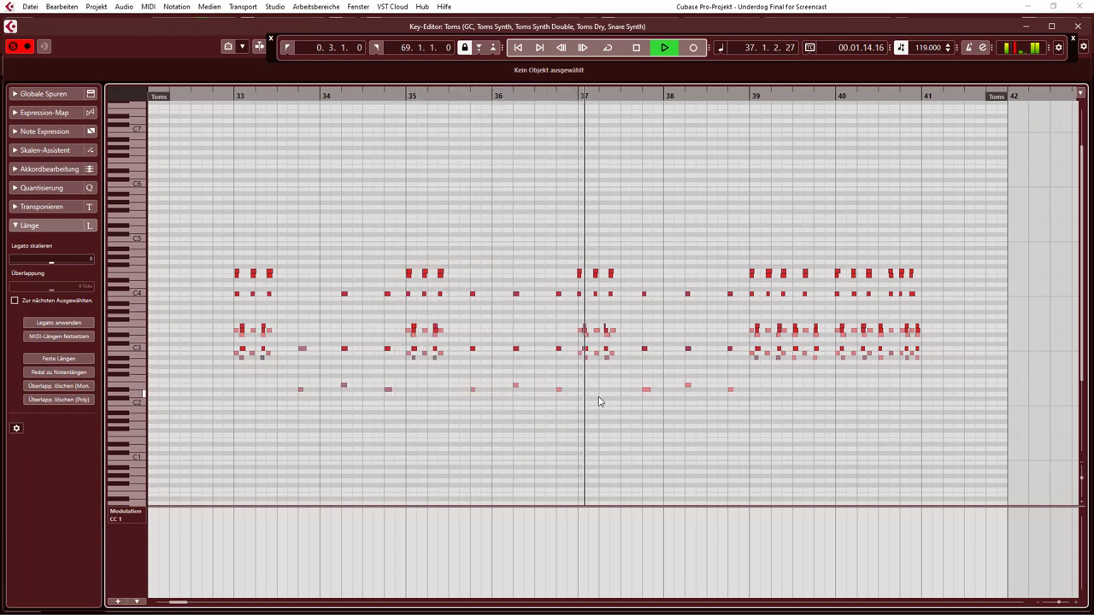
key(space)
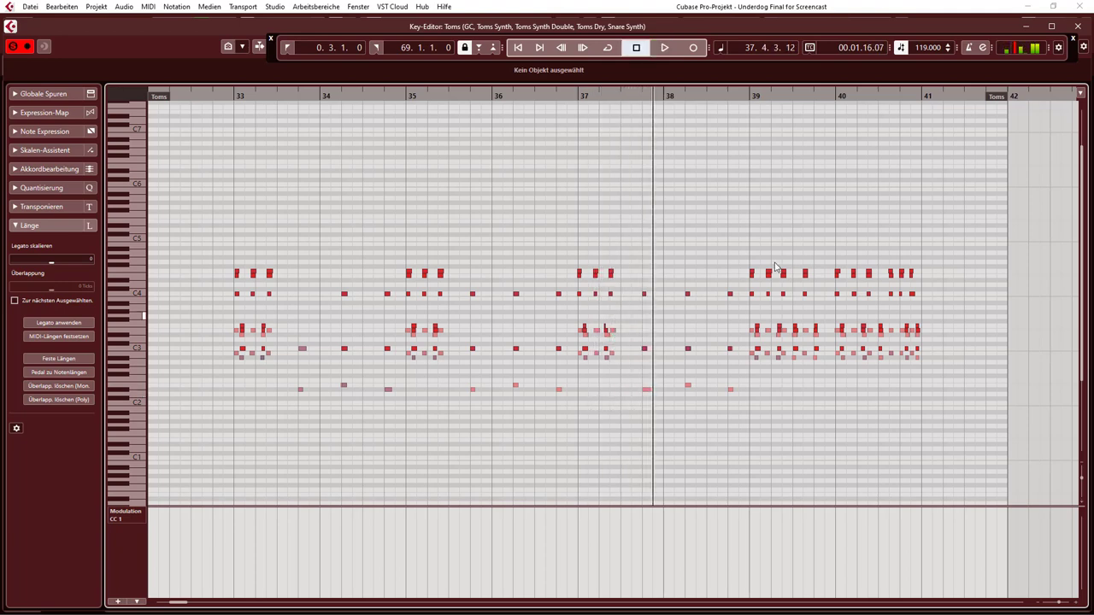
click(1077, 27)
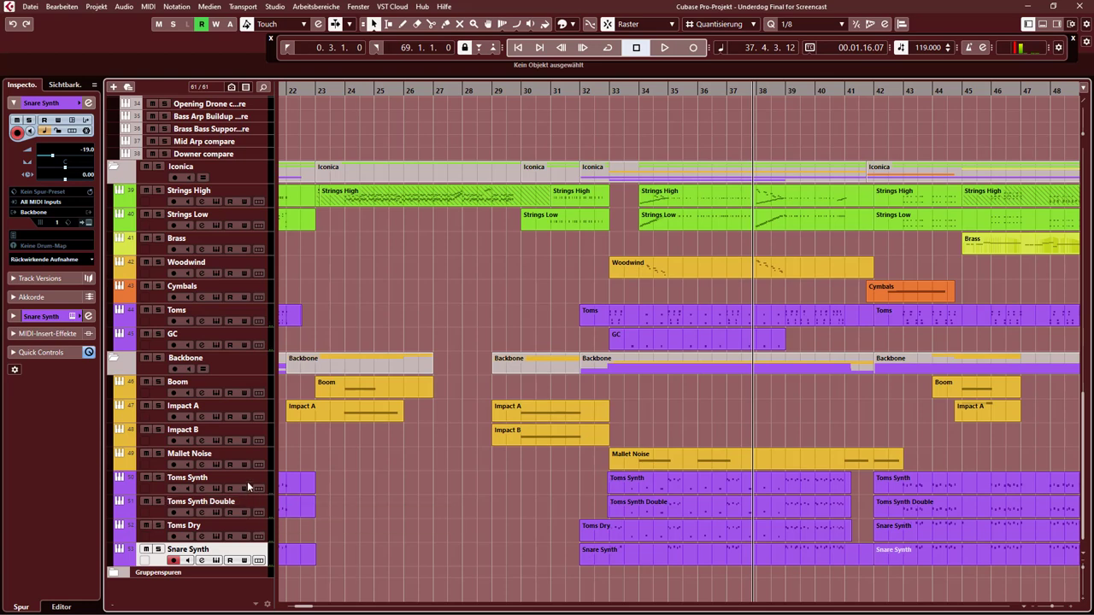
- Open the Toms Synth instrument, and play the project from bar 32 to 41 with all tracks active
click(216, 488)
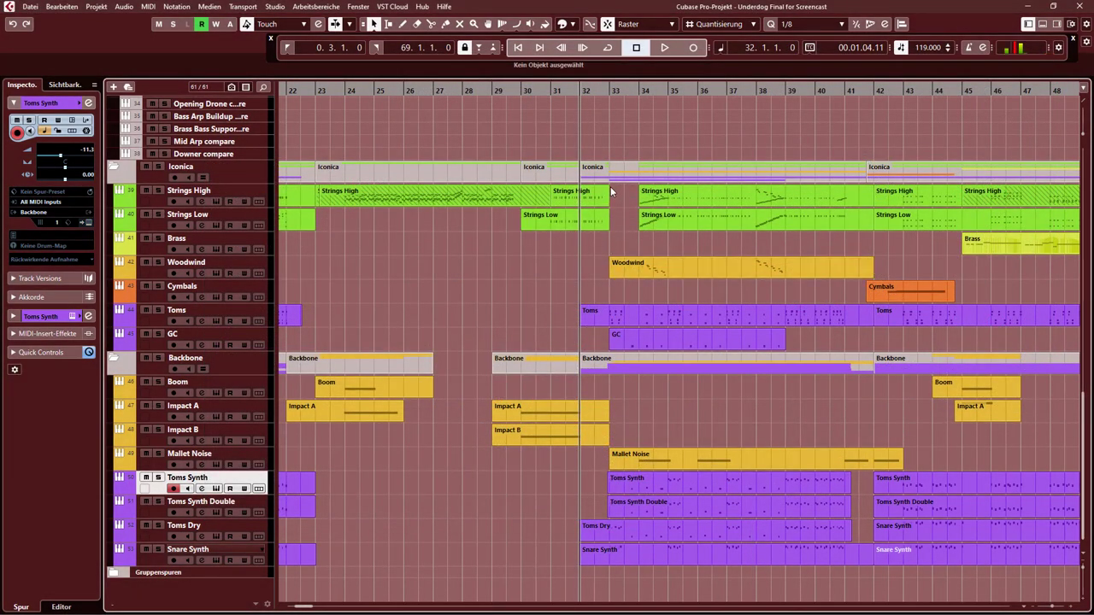
key(space)
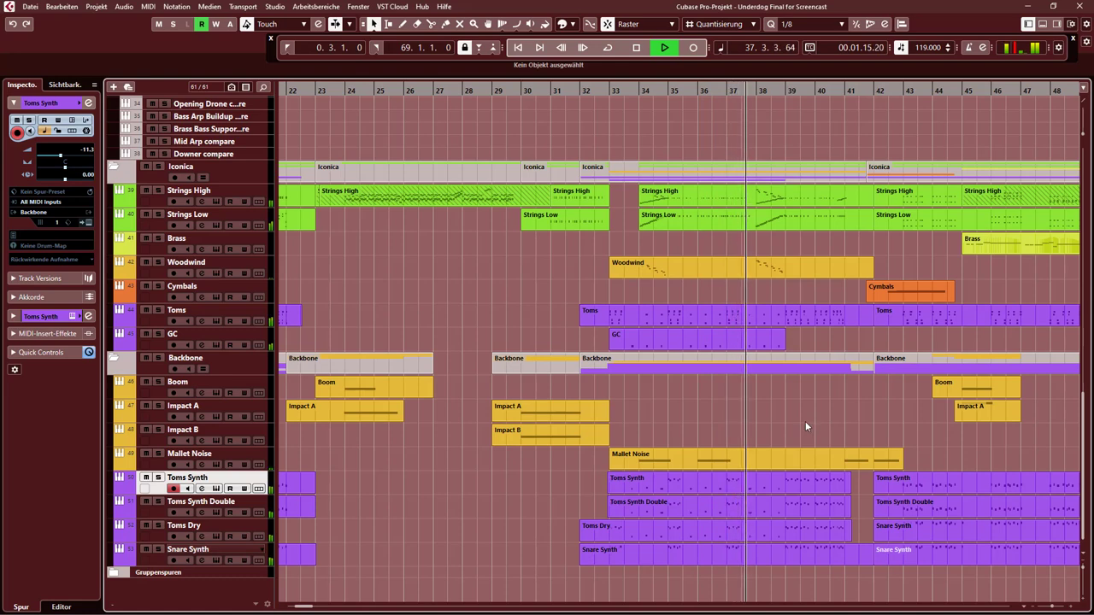
scroll(853, 422, right, 2)
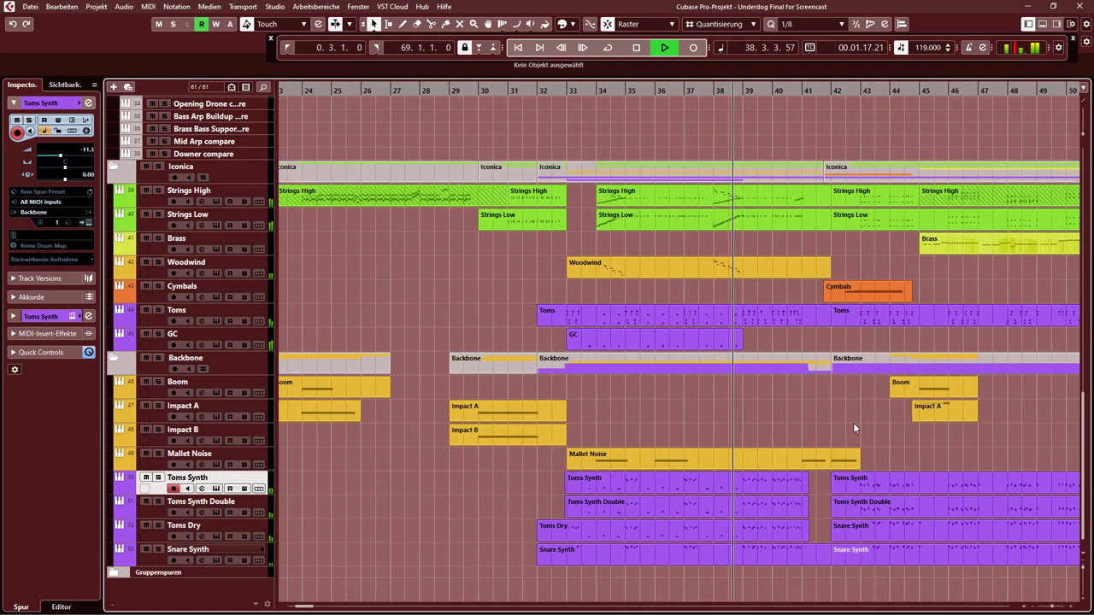
scroll(853, 428, right, 5)
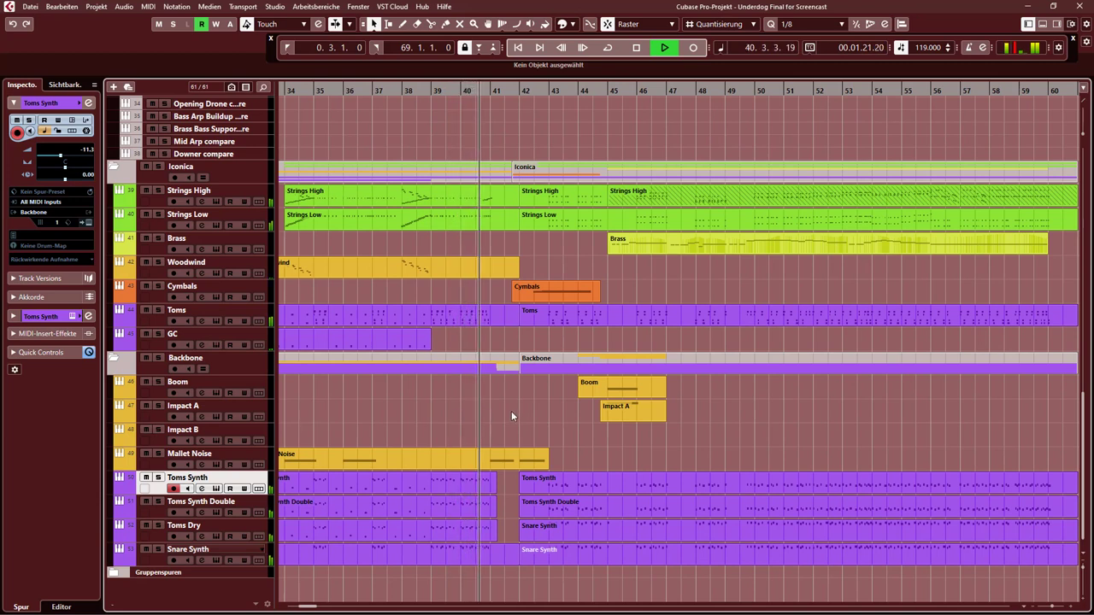
key(space)
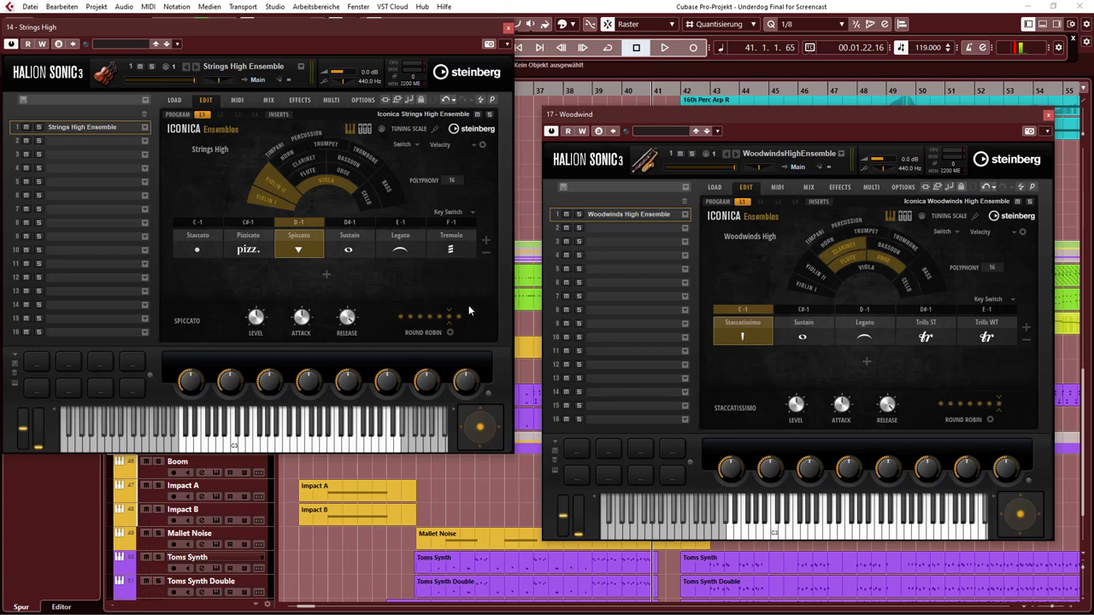
- Play the passage leading up to bar 41 twice with the Strings High and Woodwind instruments open, stopping playback each time
click(473, 504)
key(space)
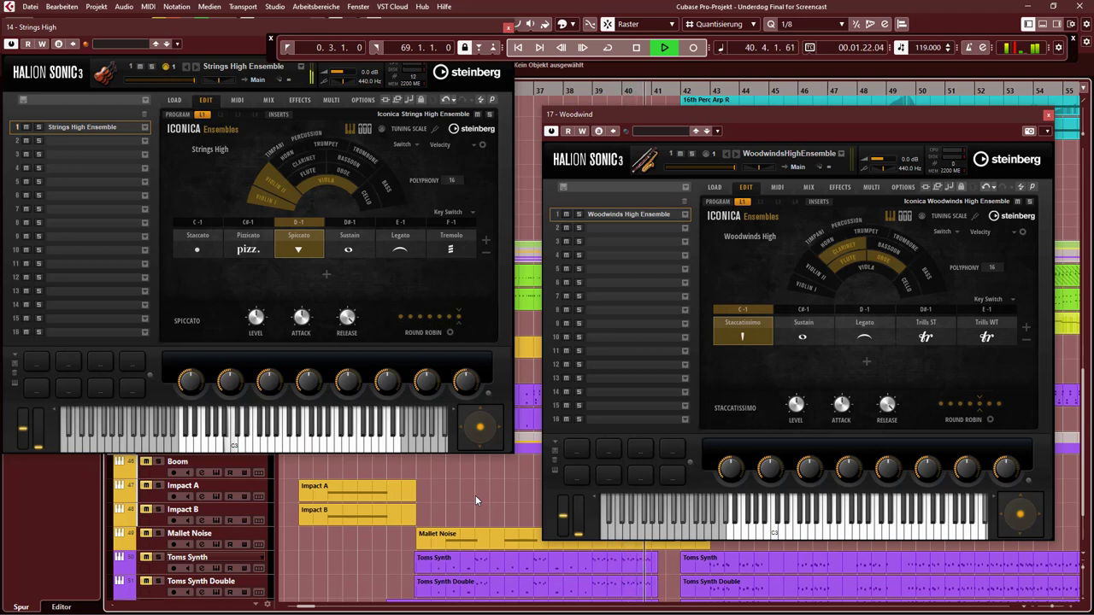
key(space)
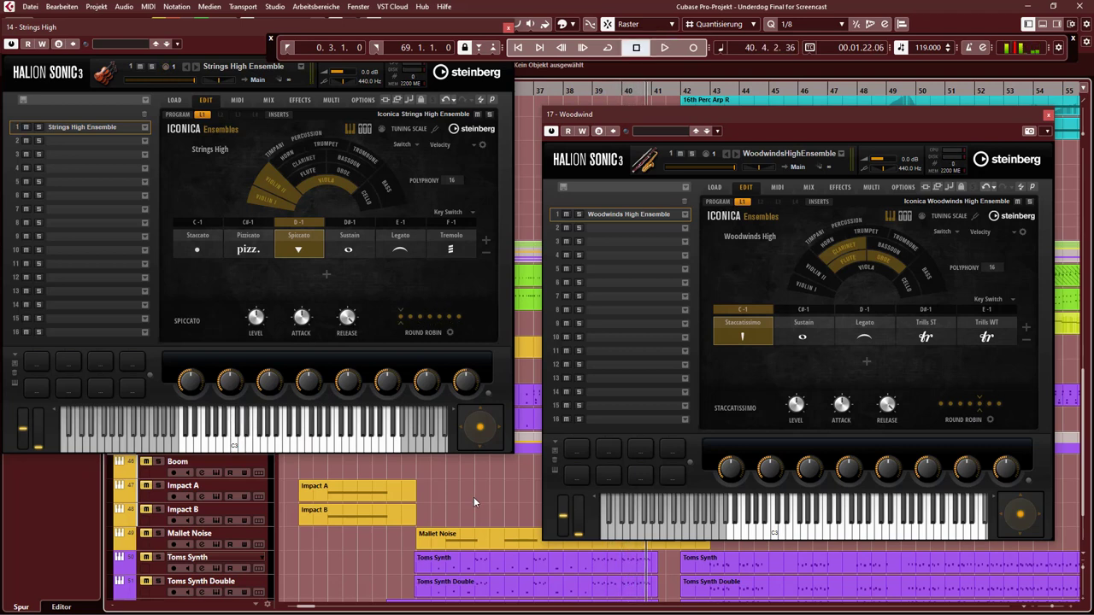
key(KP_0)
key(space)
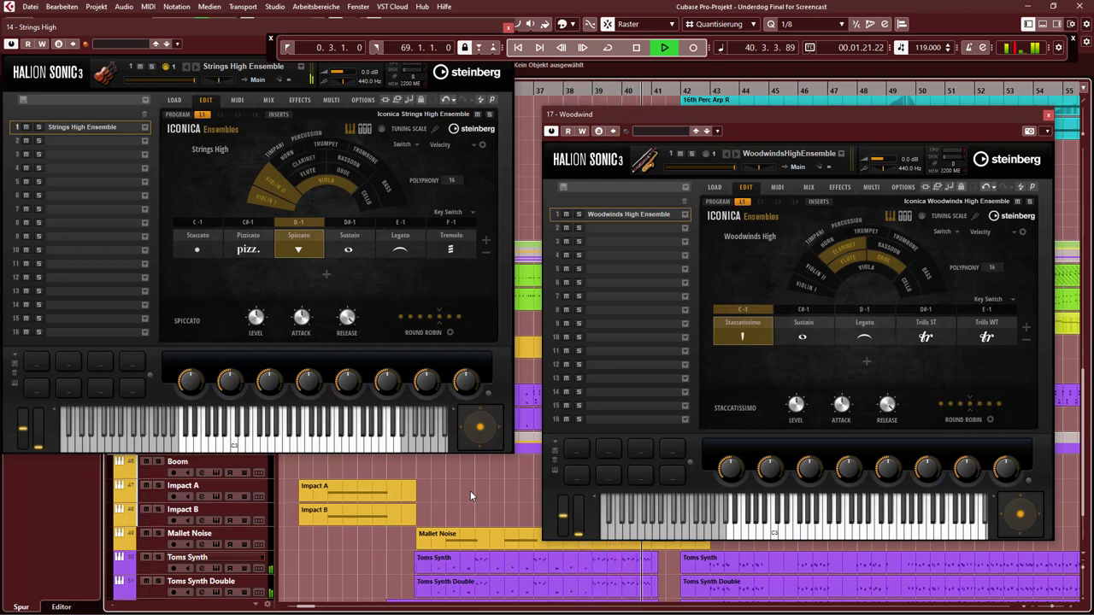
key(space)
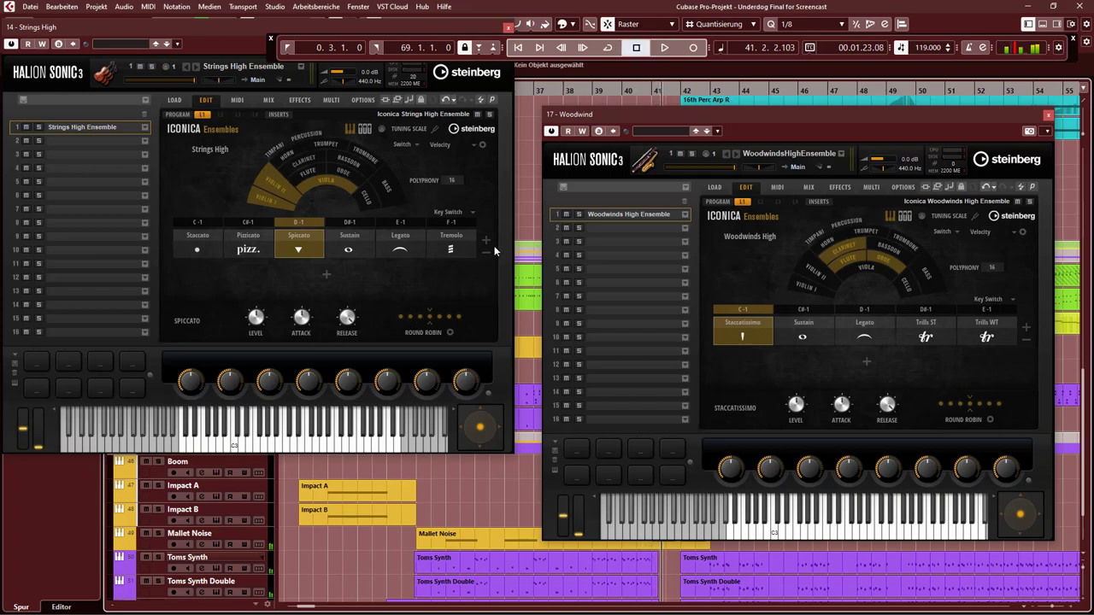
- Close the Strings High instrument, and play the strings and woodwind runs in the Key Editor and the Woodwind part at bar 14
click(508, 28)
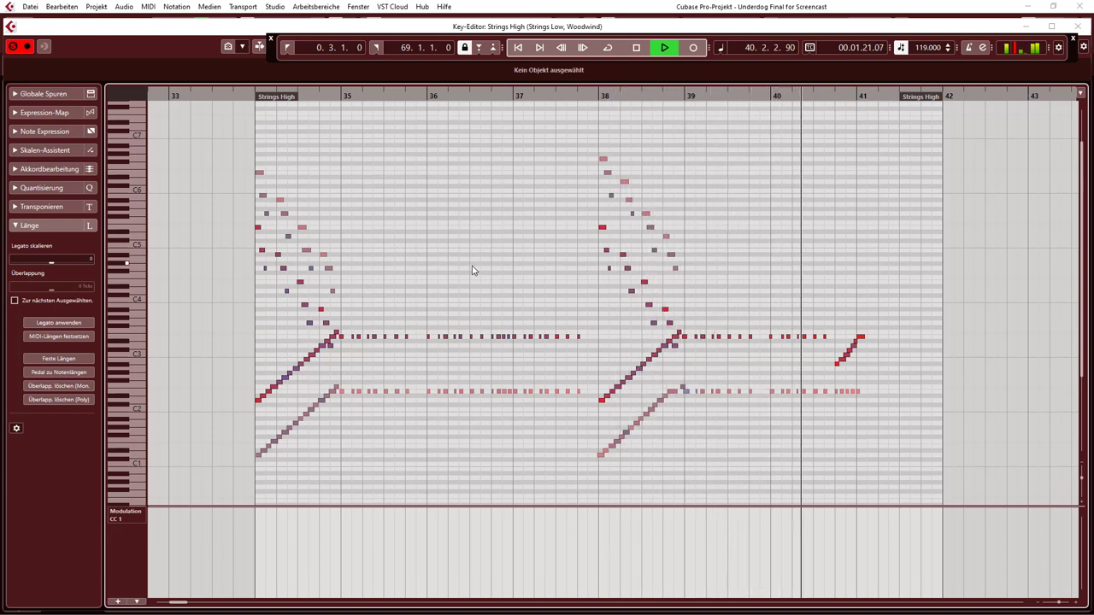
key(space)
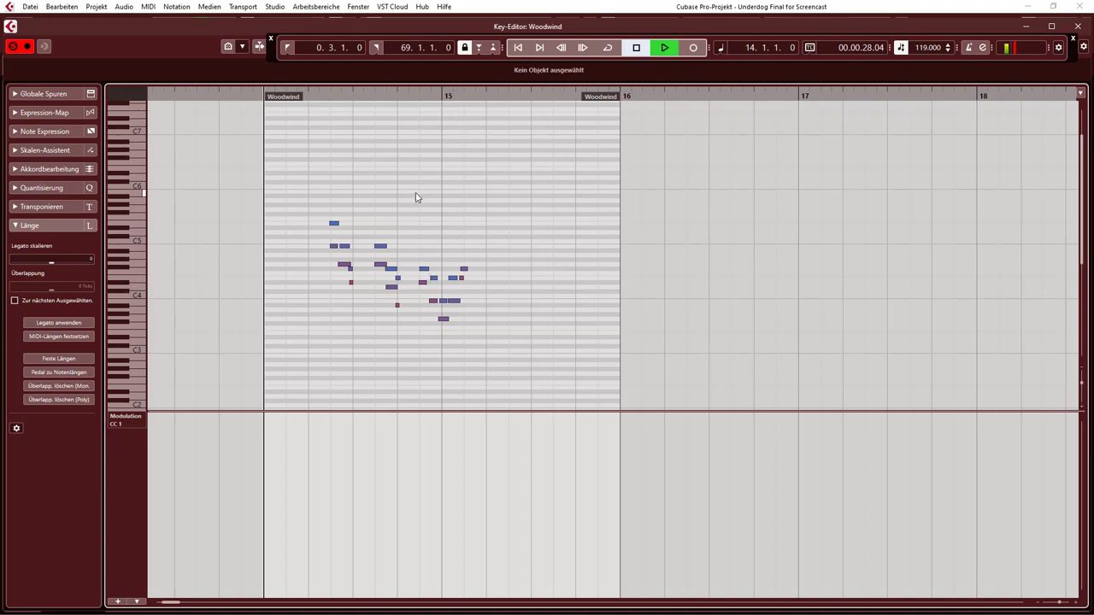
key(space)
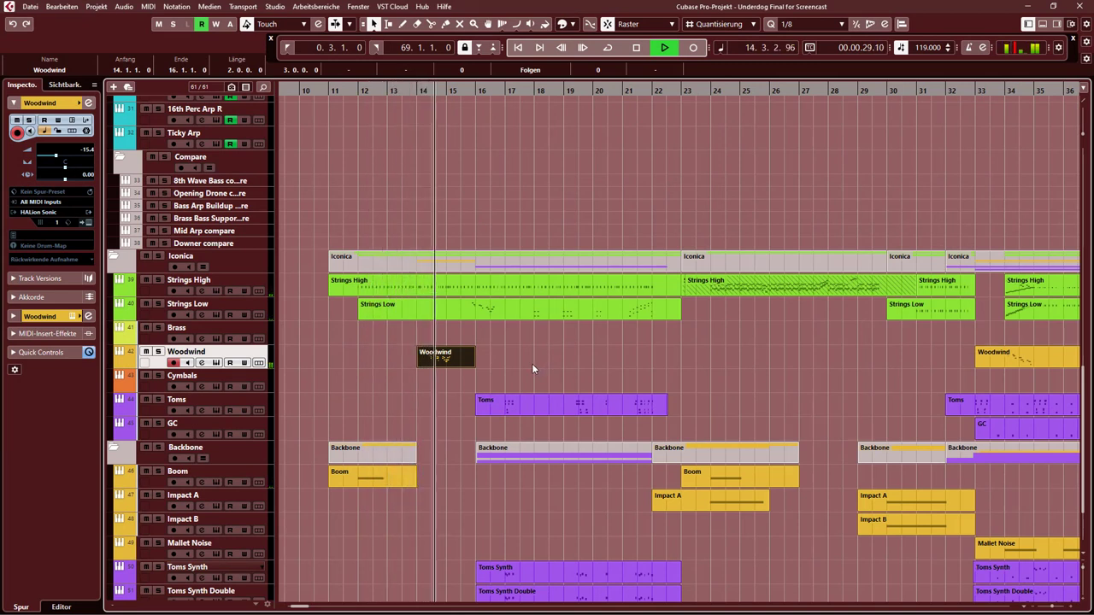
key(space)
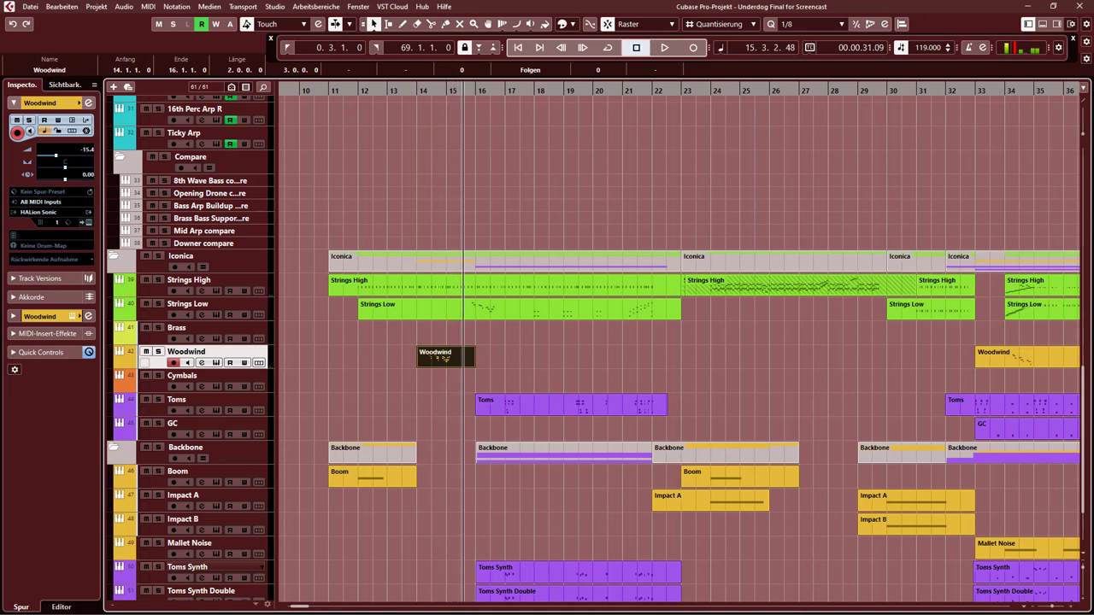
- During playback of the whole project from the start, close the Pad Intro Lead instrument and open the Strings High and Woodwind instruments
click(596, 367)
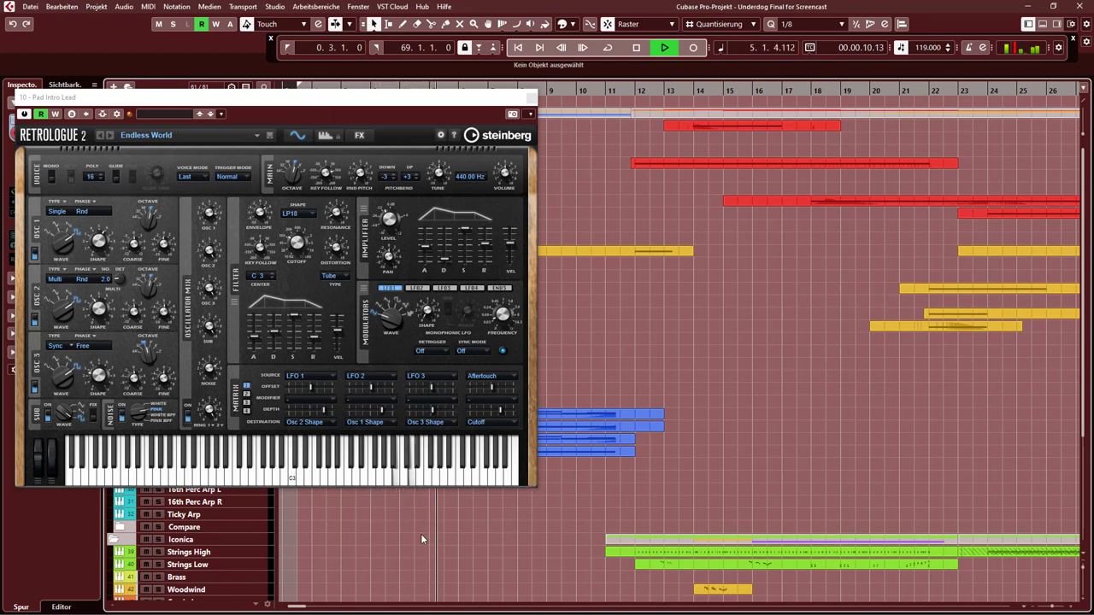
click(234, 554)
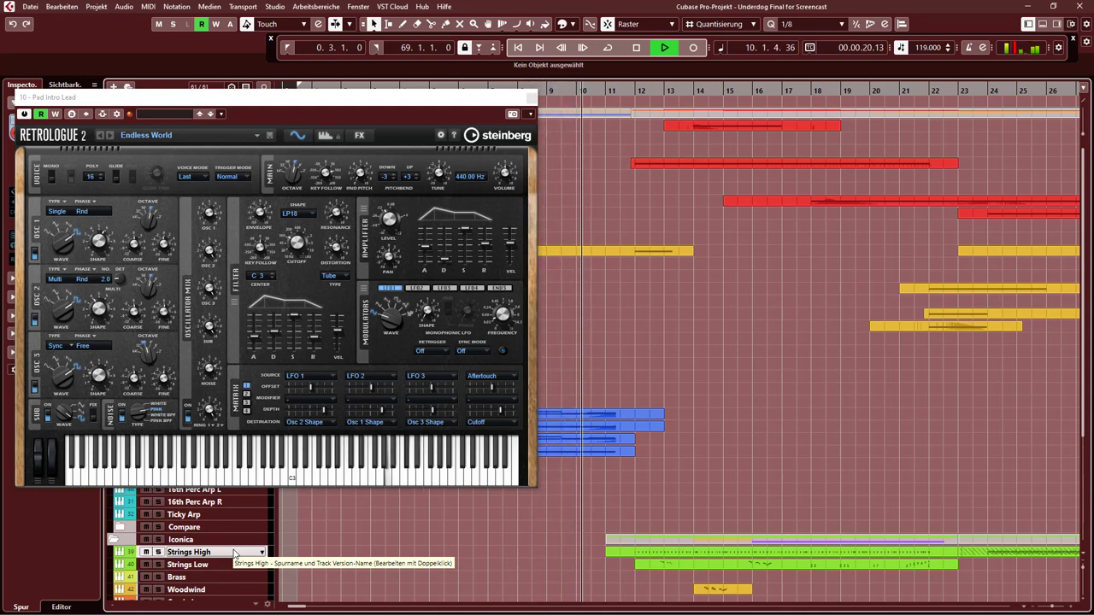
key(ctrl+e)
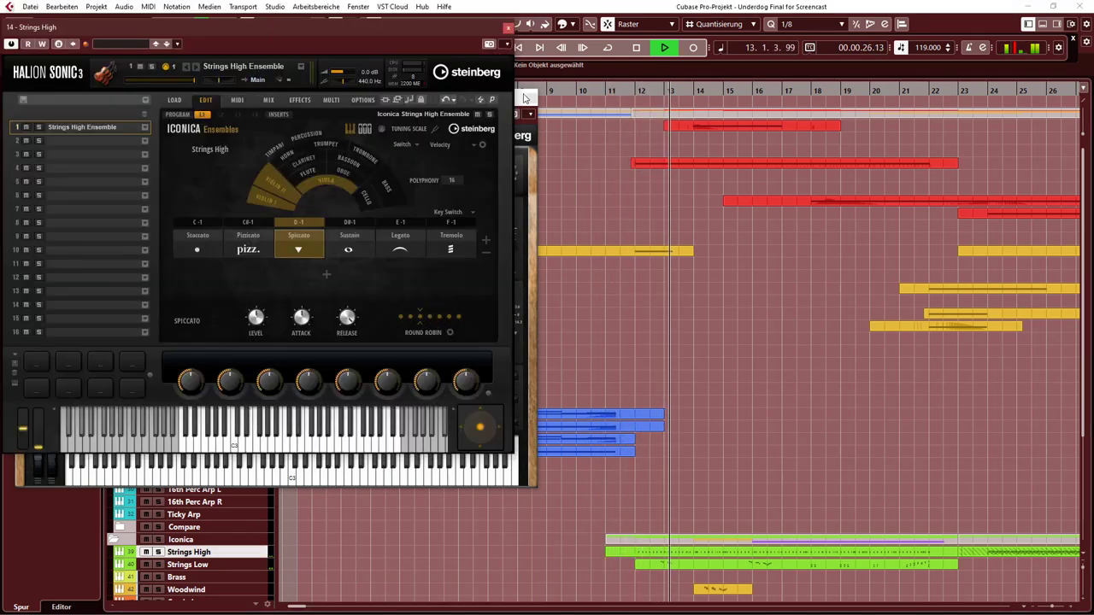
click(532, 99)
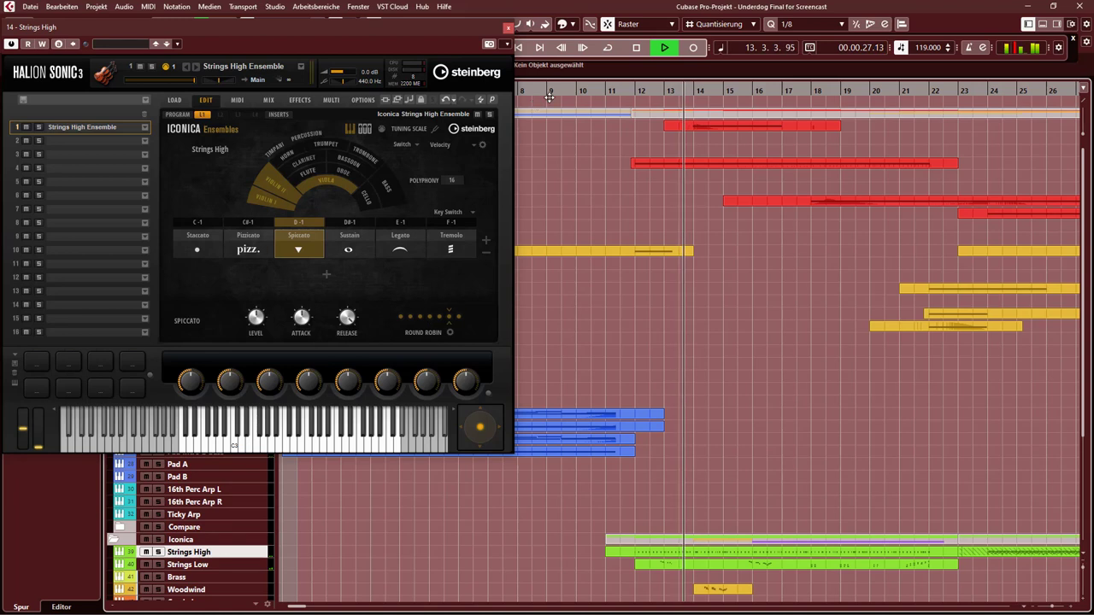
click(236, 592)
click(240, 591)
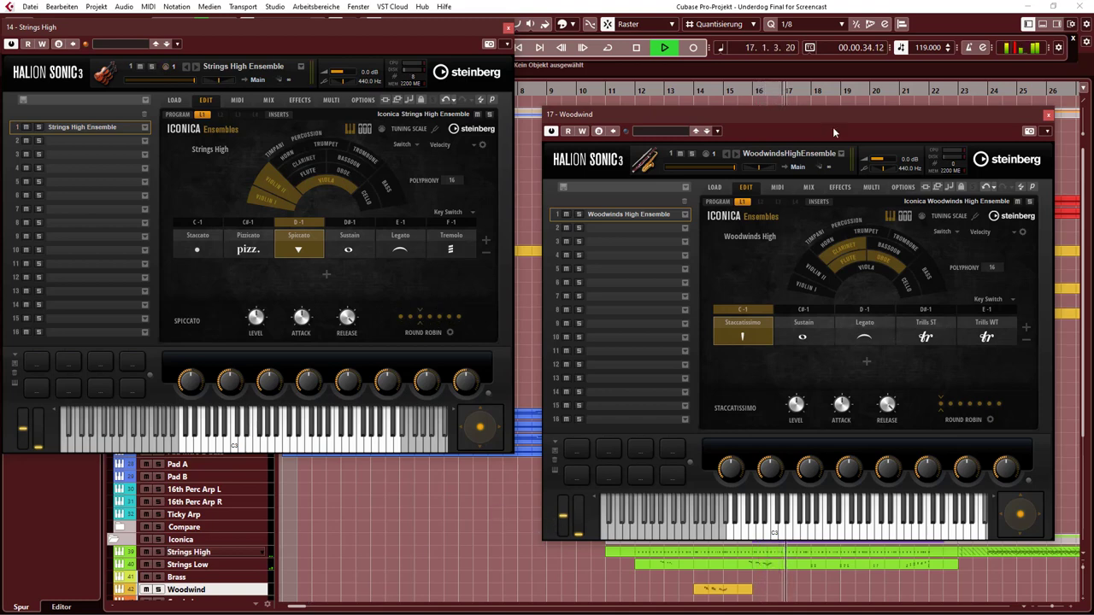
- Close the Strings High and Woodwind instruments, and open the 8th Wave Bass instrument while the project keeps playing
click(506, 29)
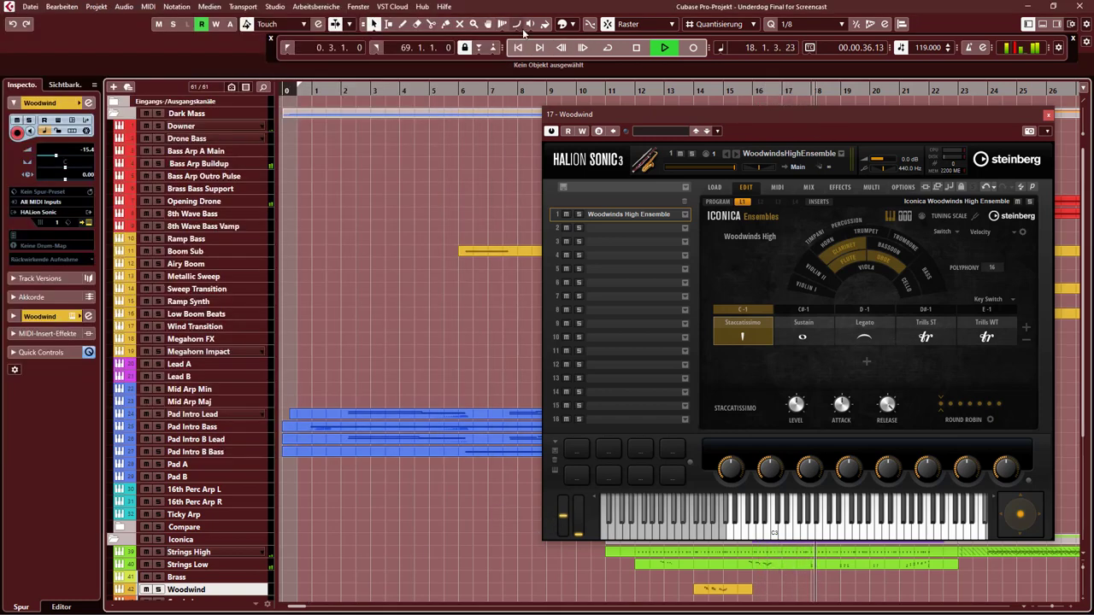
click(1049, 114)
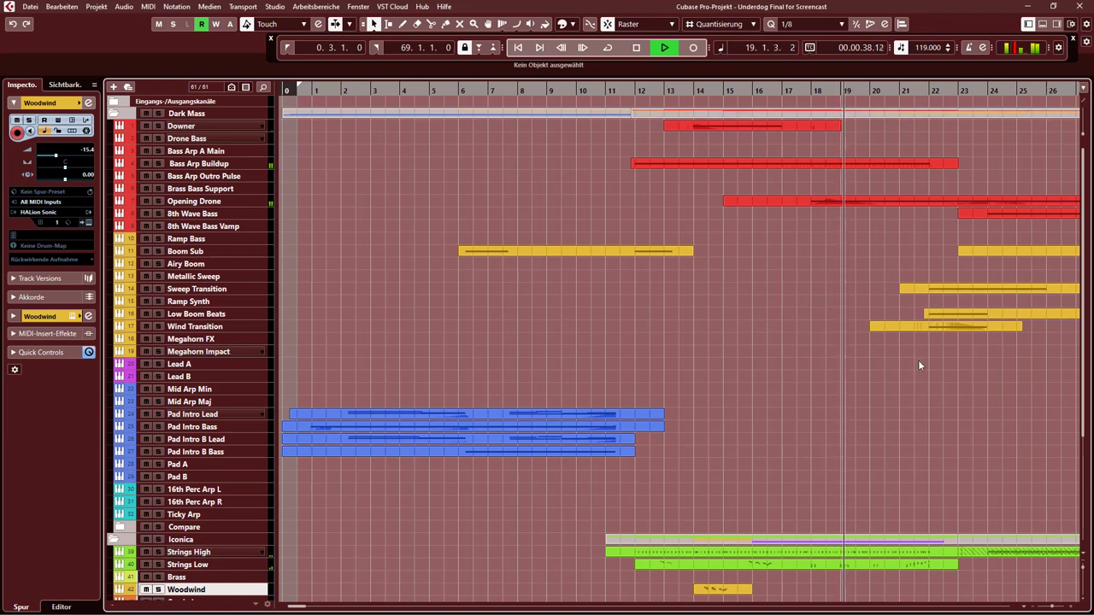
scroll(654, 380, right, 5)
scroll(654, 380, right, 3)
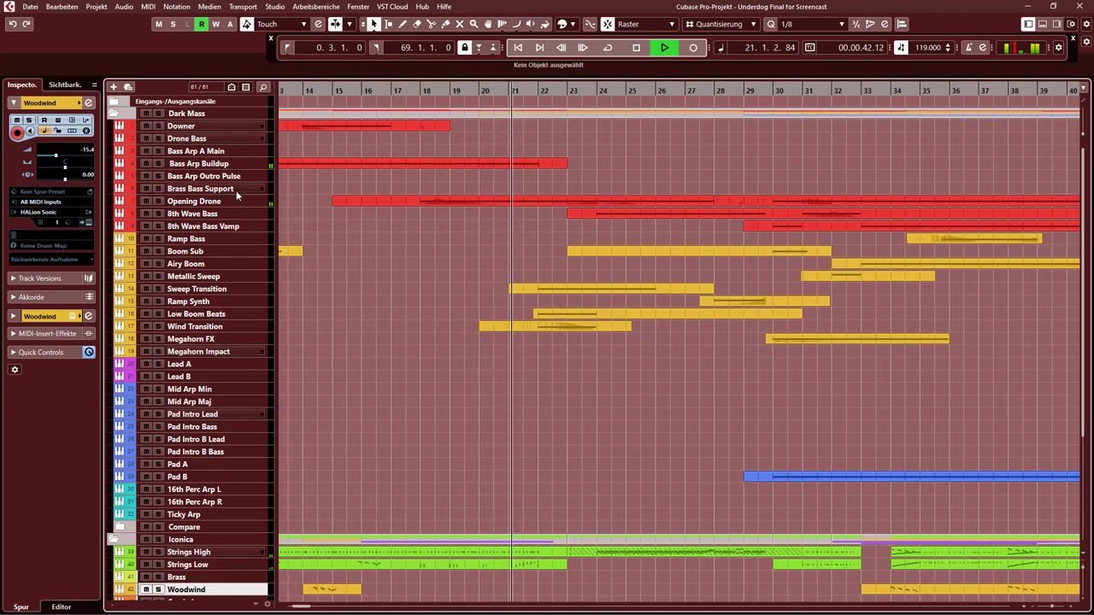
click(194, 214)
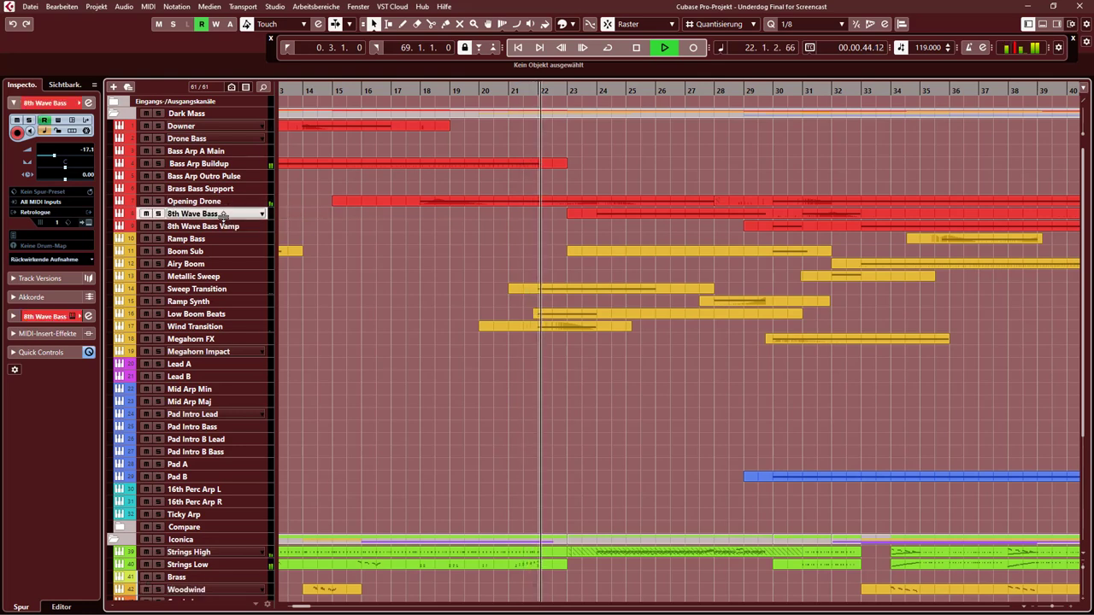
click(85, 222)
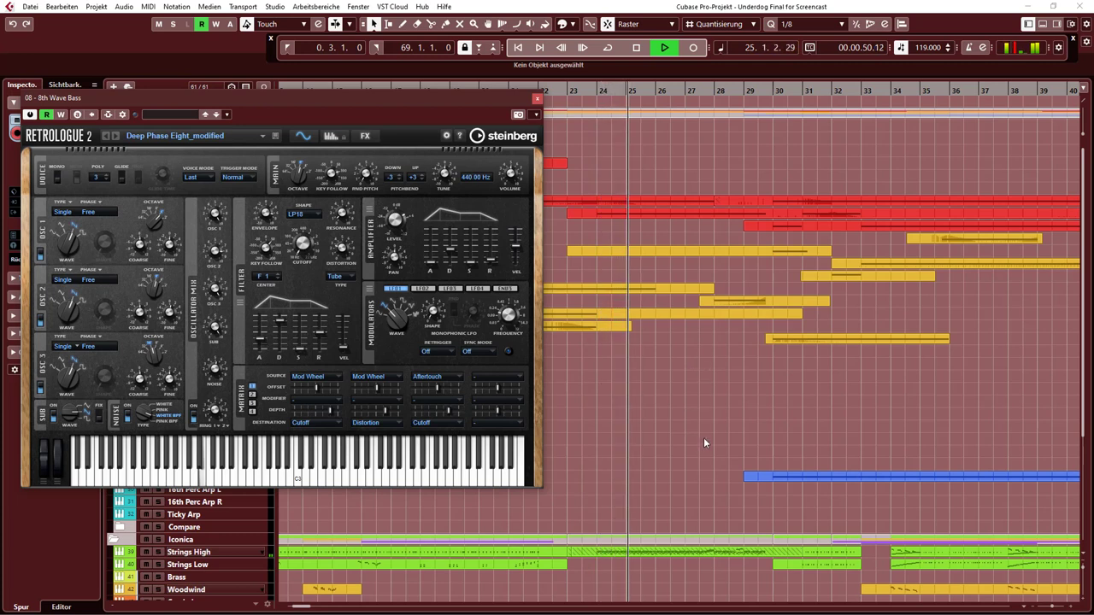
- Open the Strings High instrument, place it beside the 8th Wave Bass instrument, and close the 8th Wave Bass window during playback
click(245, 553)
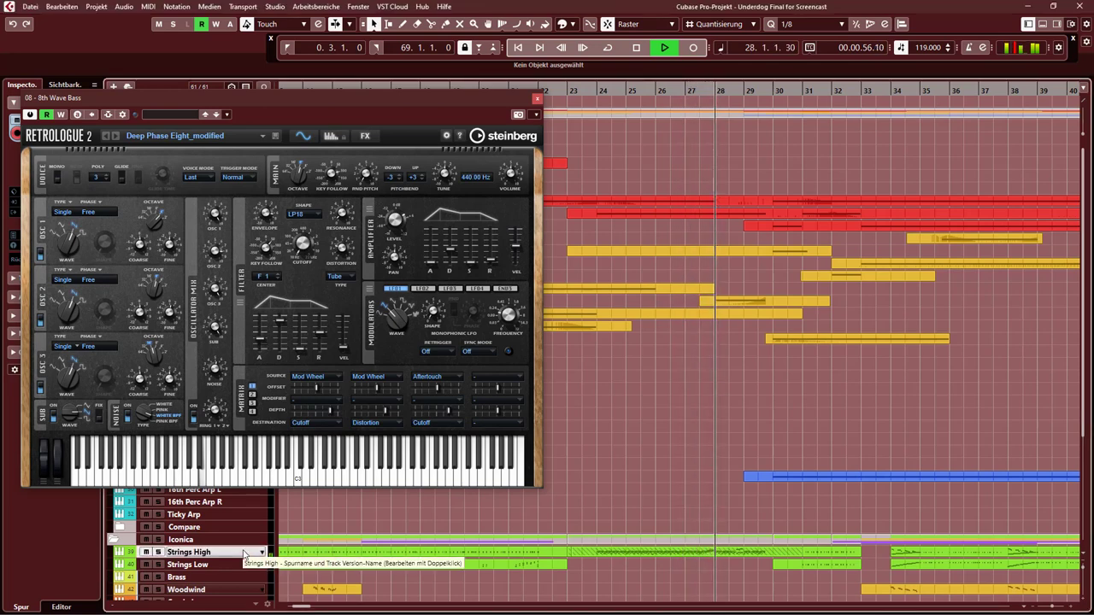
key(e)
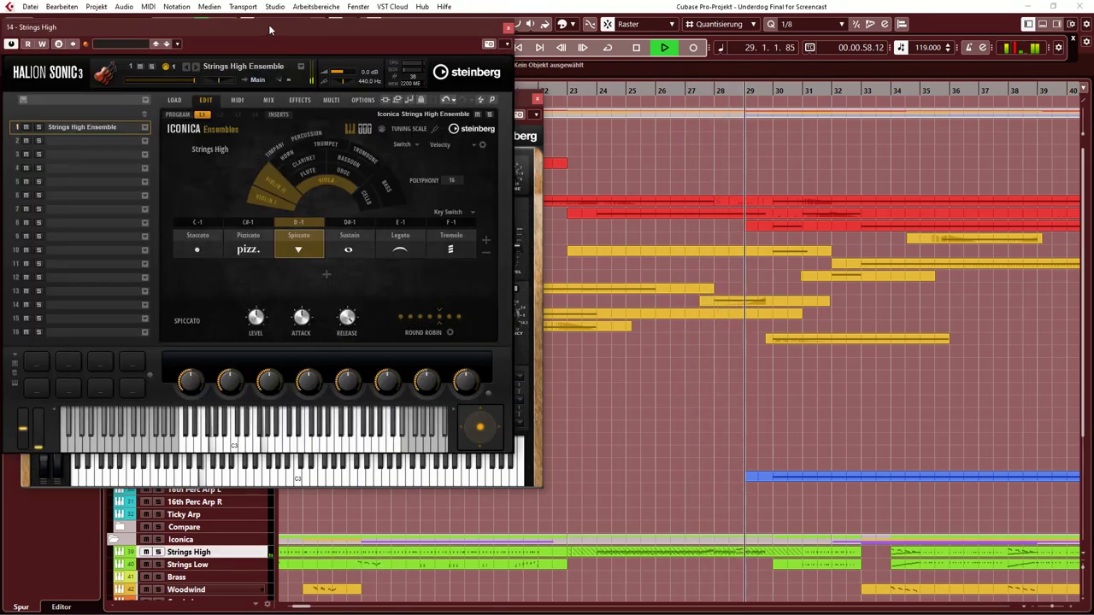
drag(269, 26, 832, 136)
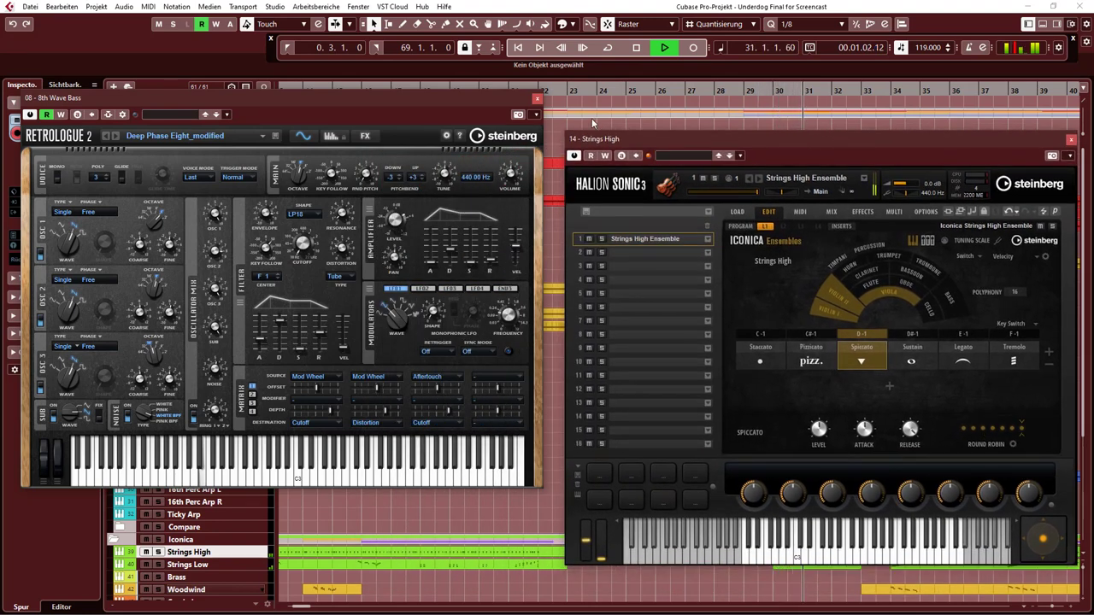
click(538, 99)
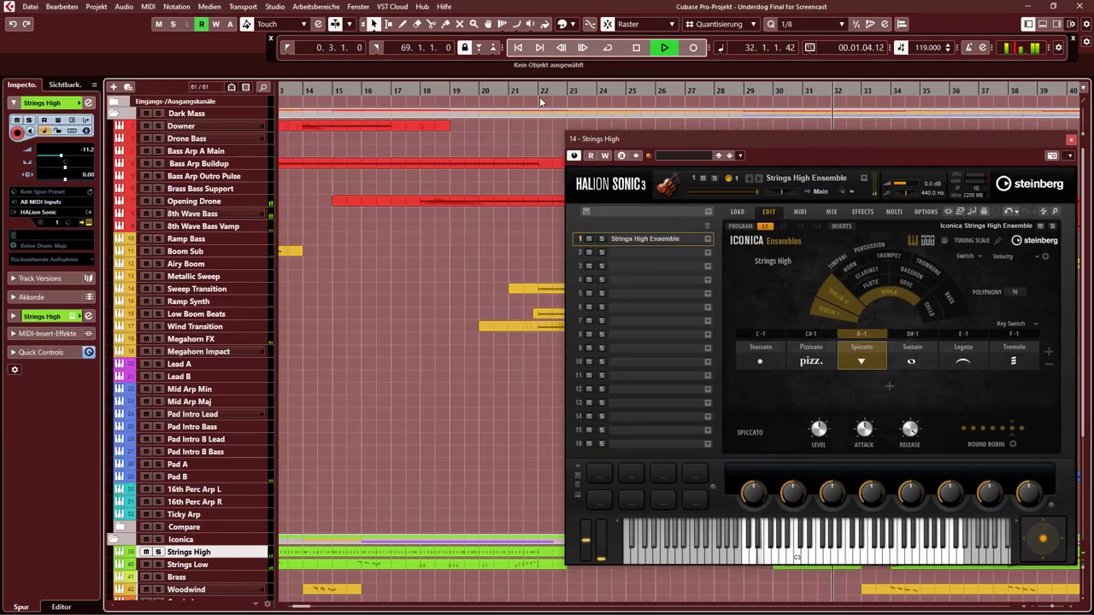
- Show the 8th Wave Bass Vamp instrument side by side with Strings High during playback, and close both windows
click(243, 227)
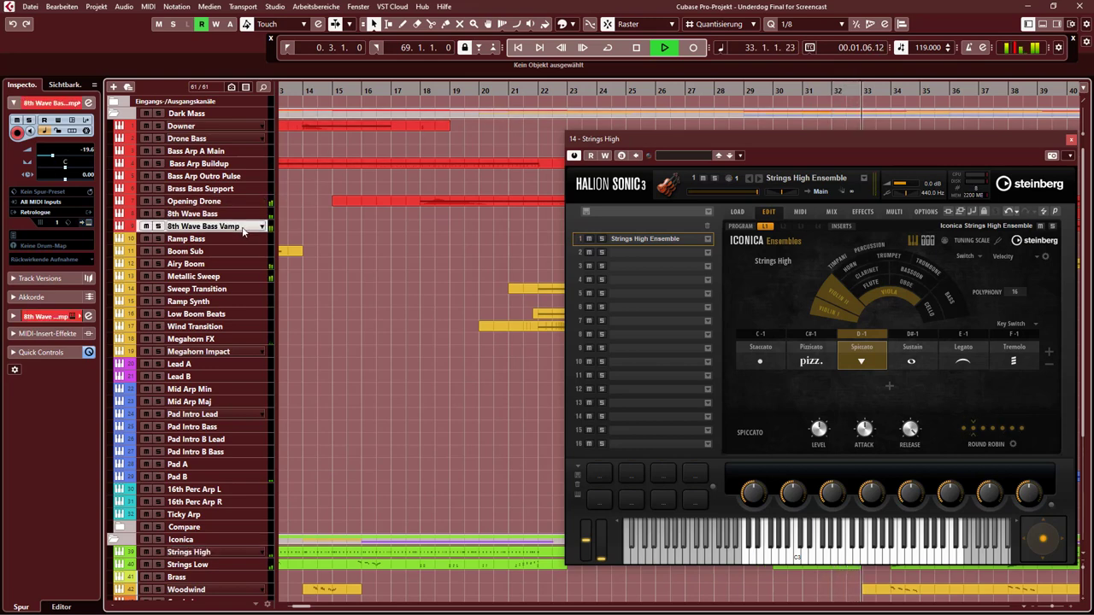
key(Return)
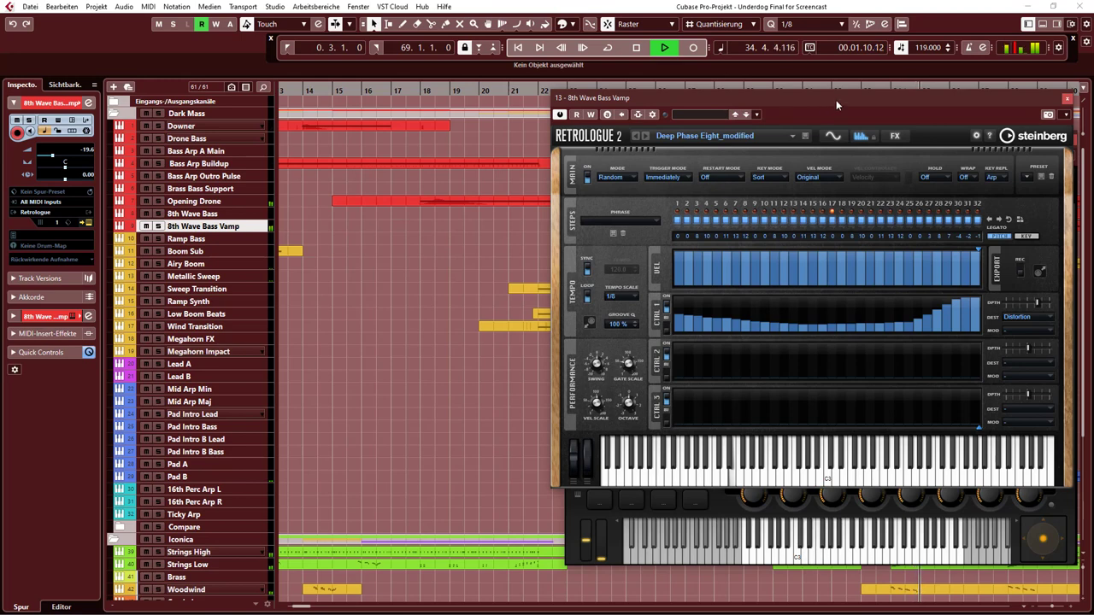
drag(836, 99, 293, 80)
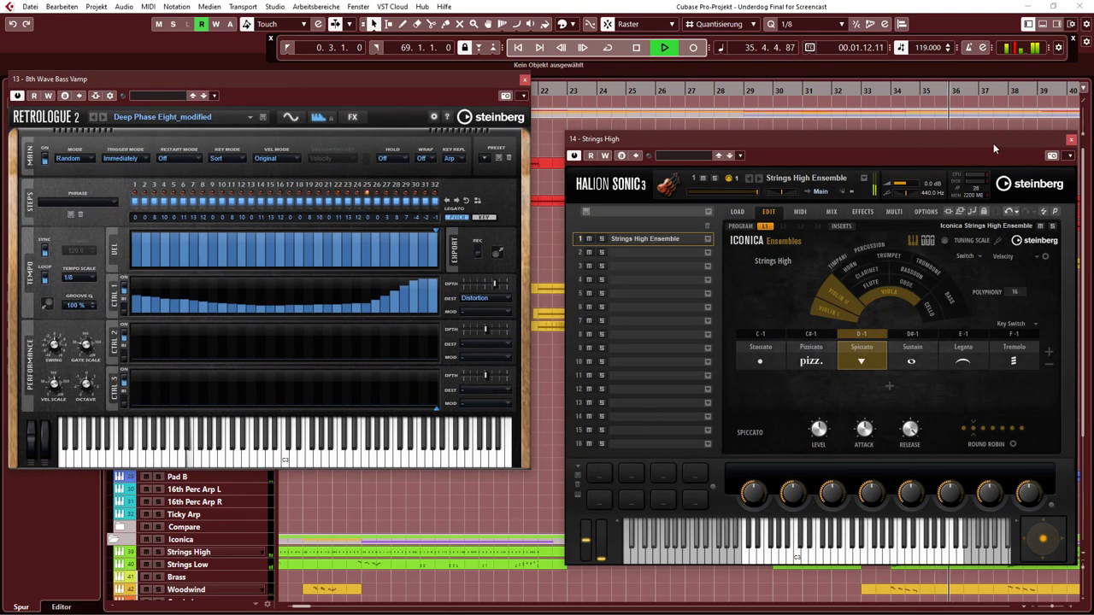
click(1073, 141)
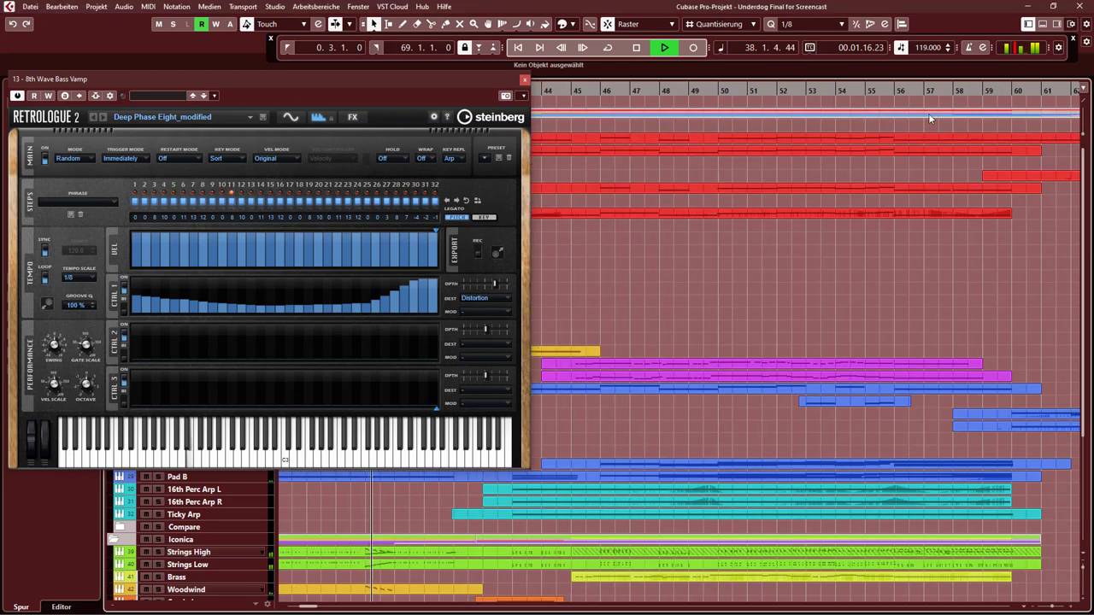
click(525, 80)
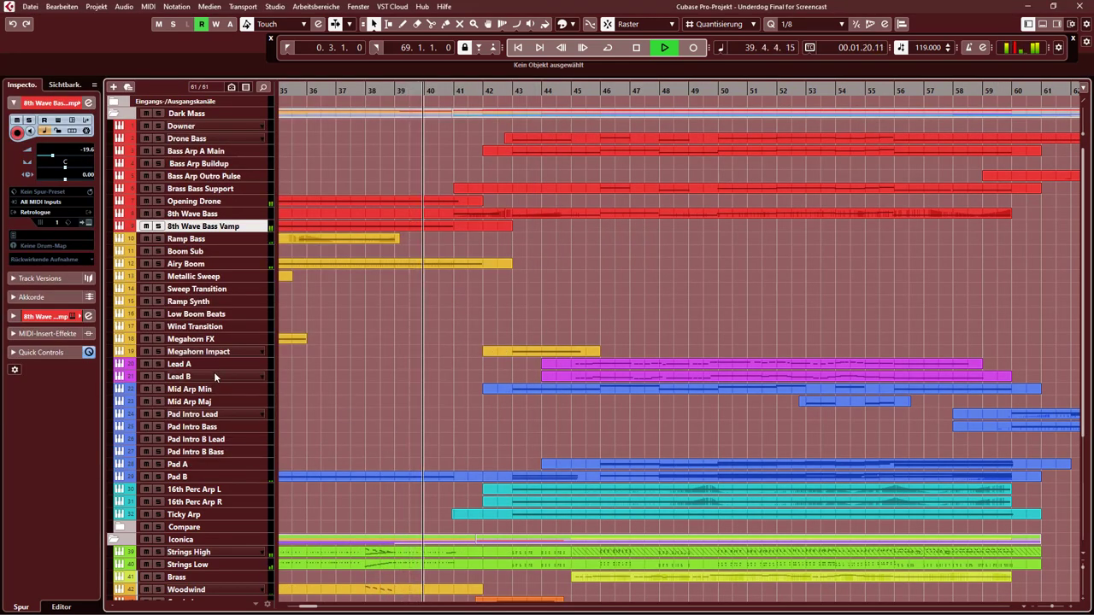
- Open the Lead A, 16th Perc Arp L, Brass and Strings Low instruments as playback continues from bar 40
click(218, 365)
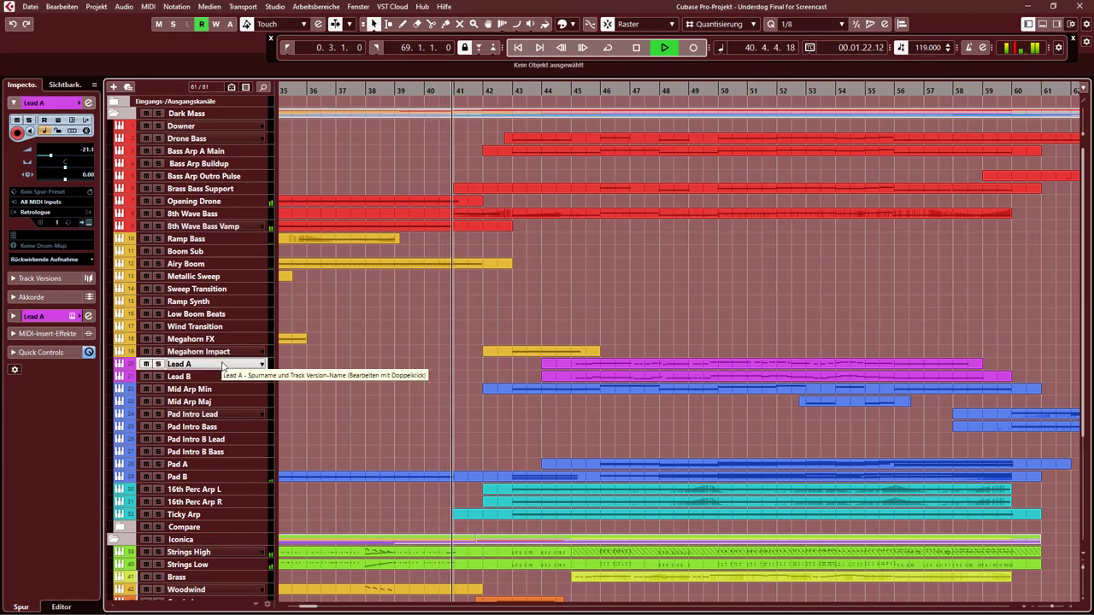
click(119, 364)
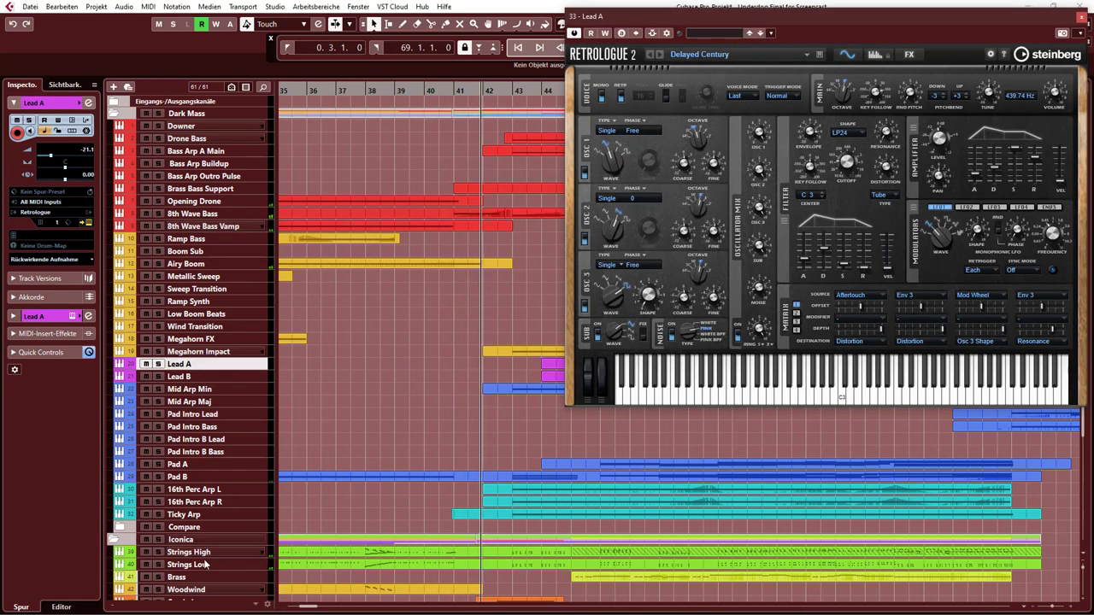
click(267, 490)
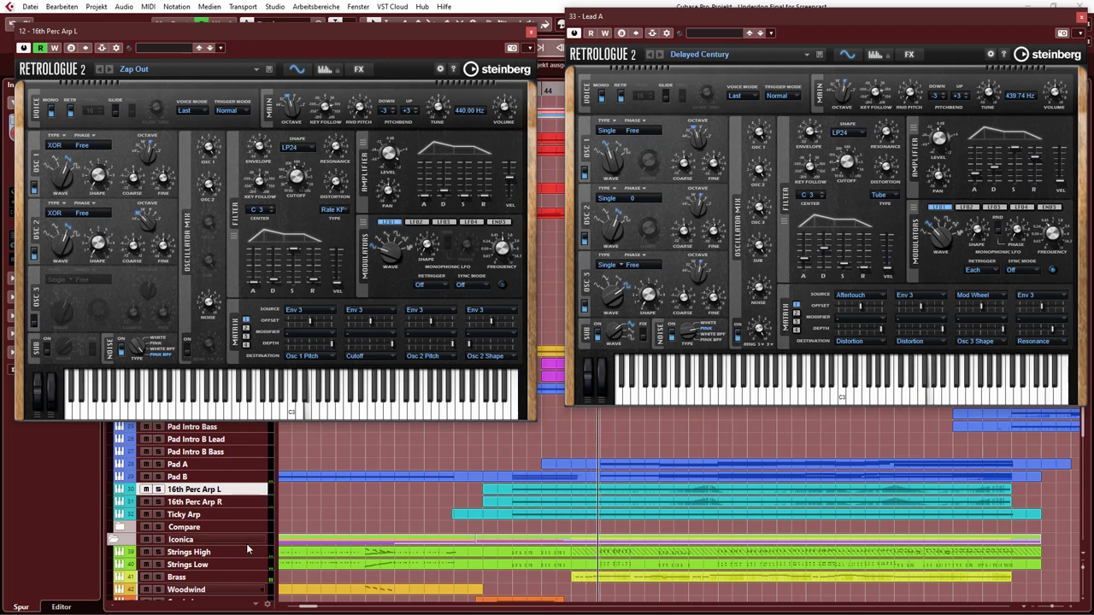
click(229, 578)
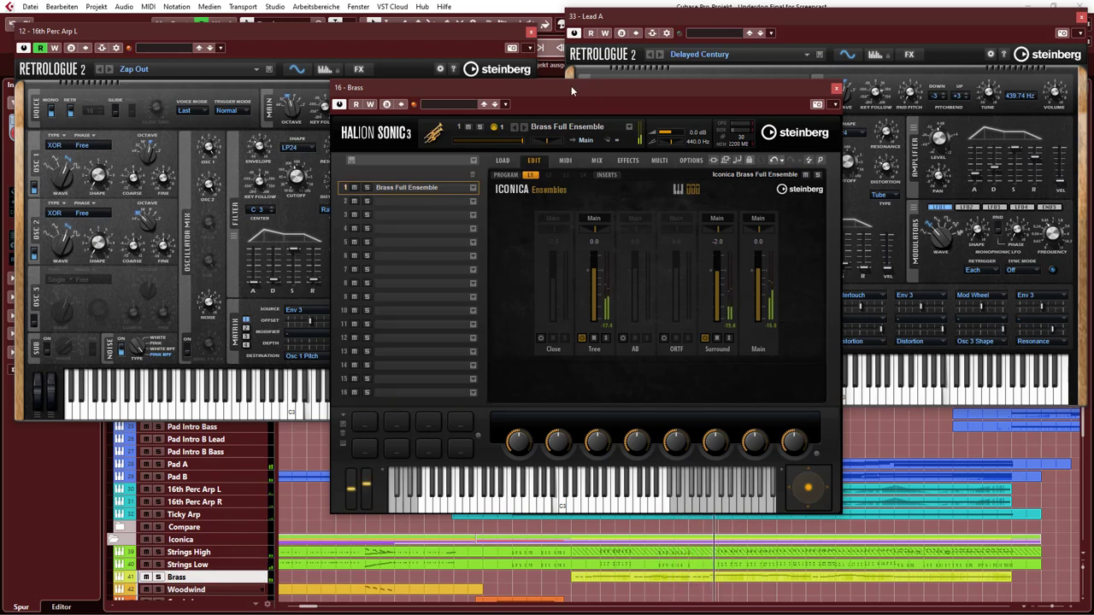
click(220, 566)
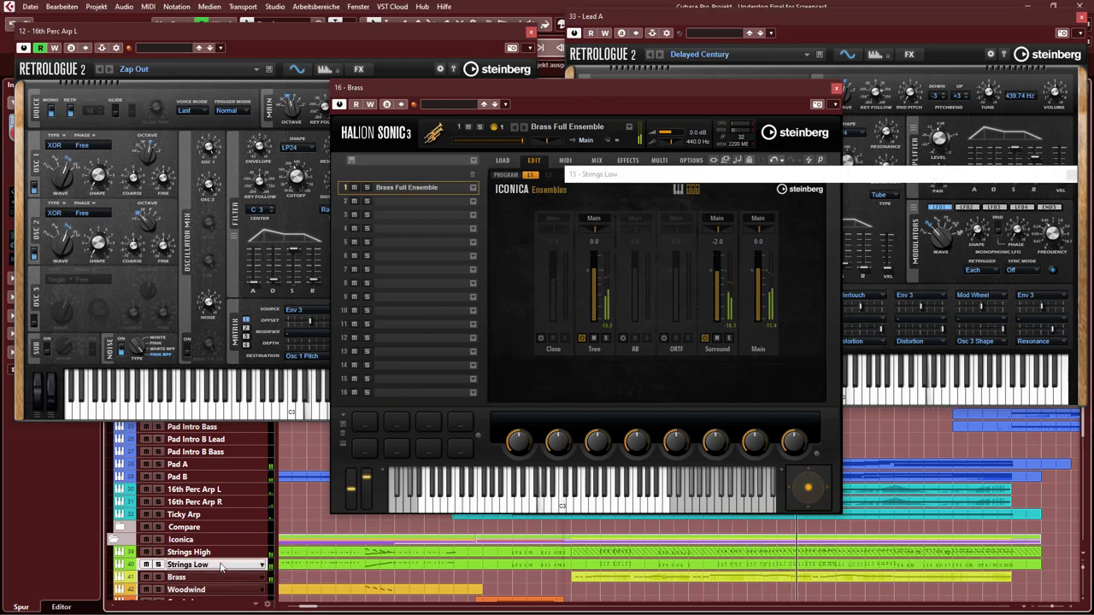
key(Return)
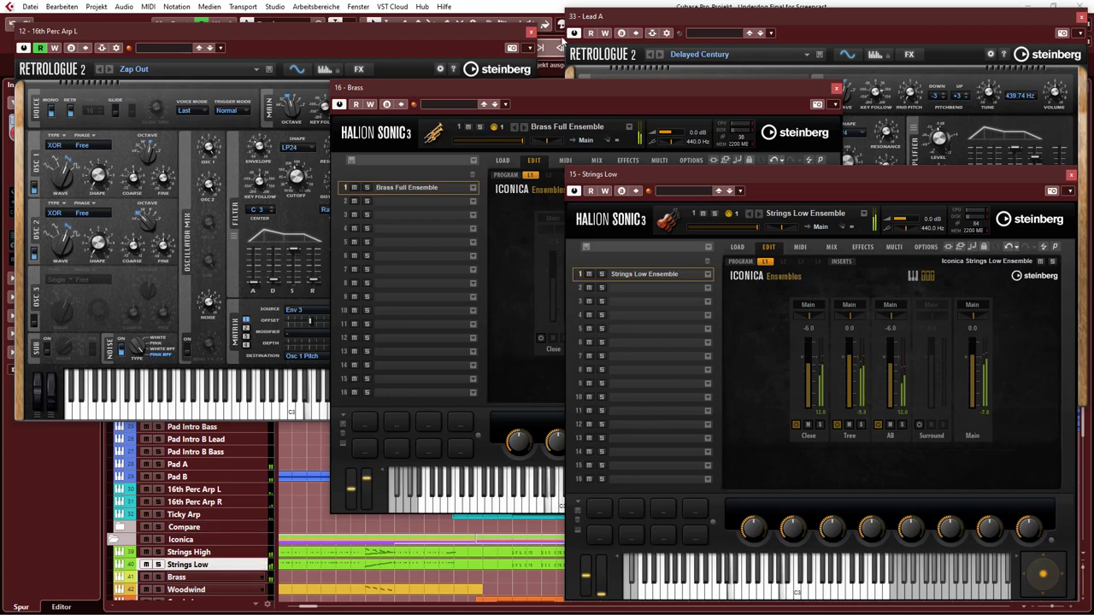
- Close all four open instrument windows, and follow the playback into the outro section after bar 59
click(1081, 17)
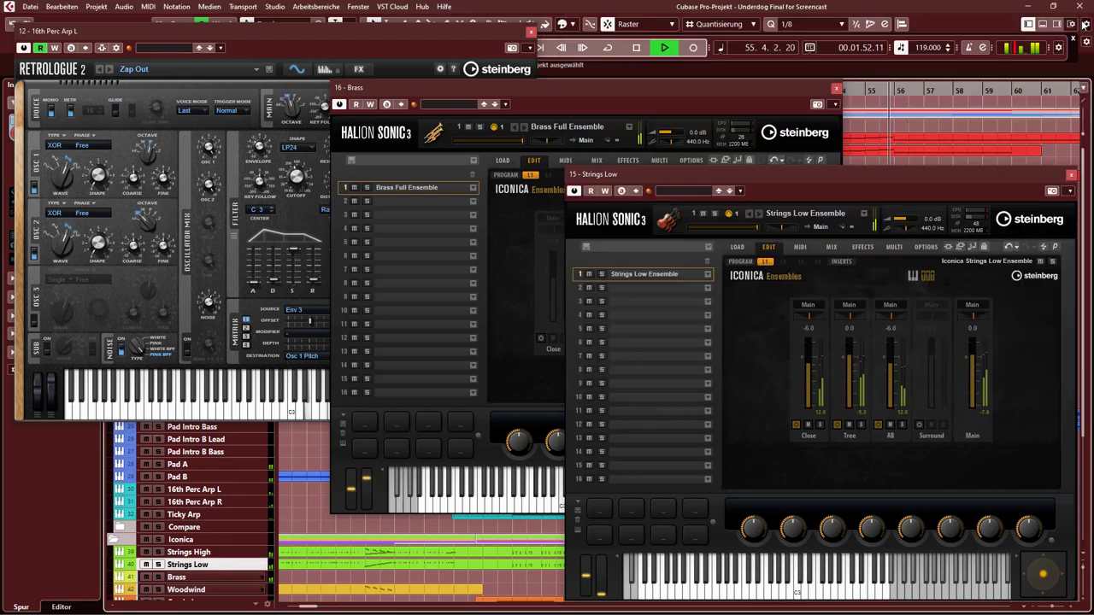
click(836, 89)
click(1072, 177)
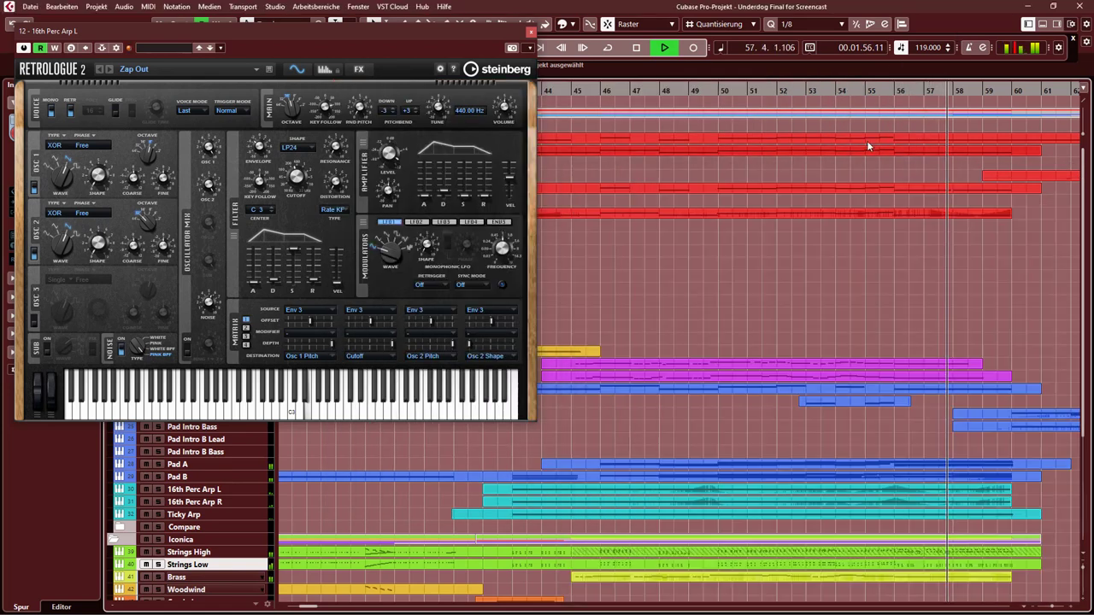
click(531, 32)
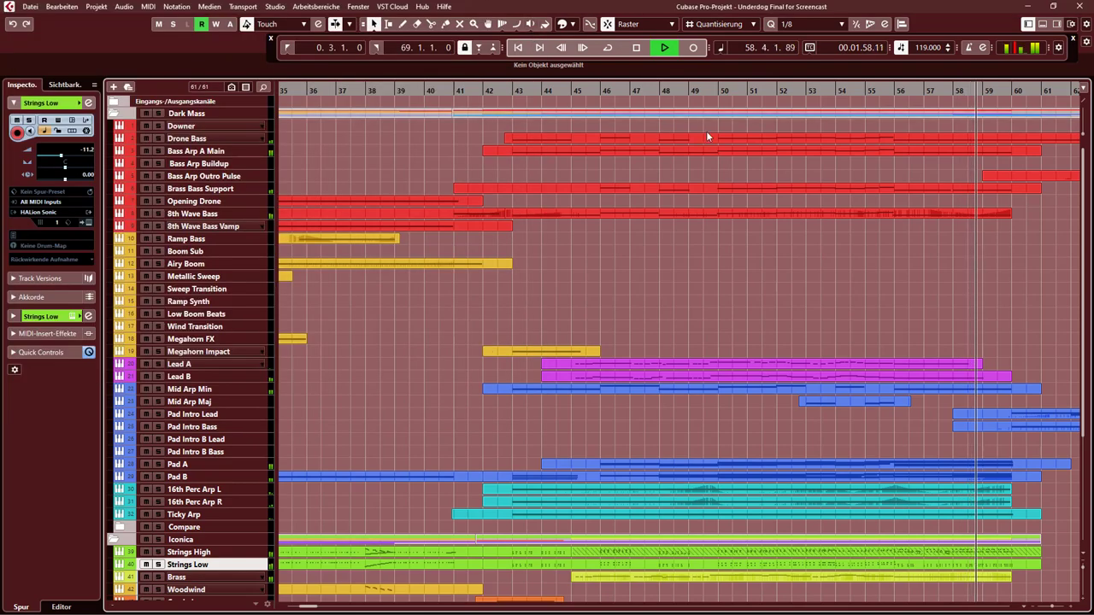
scroll(975, 291, right, 5)
scroll(834, 298, right, 4)
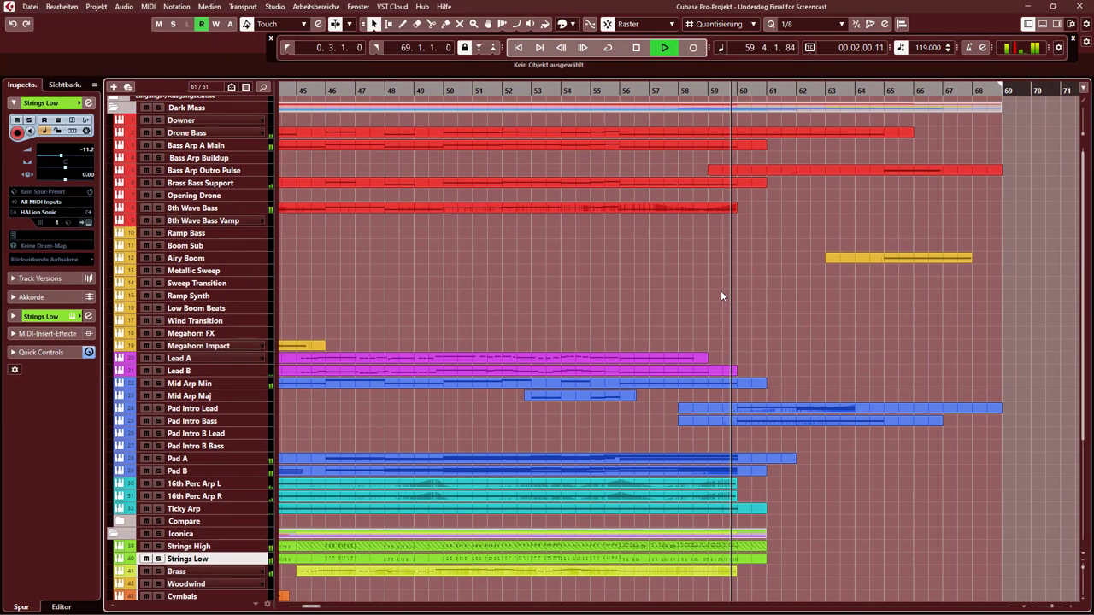